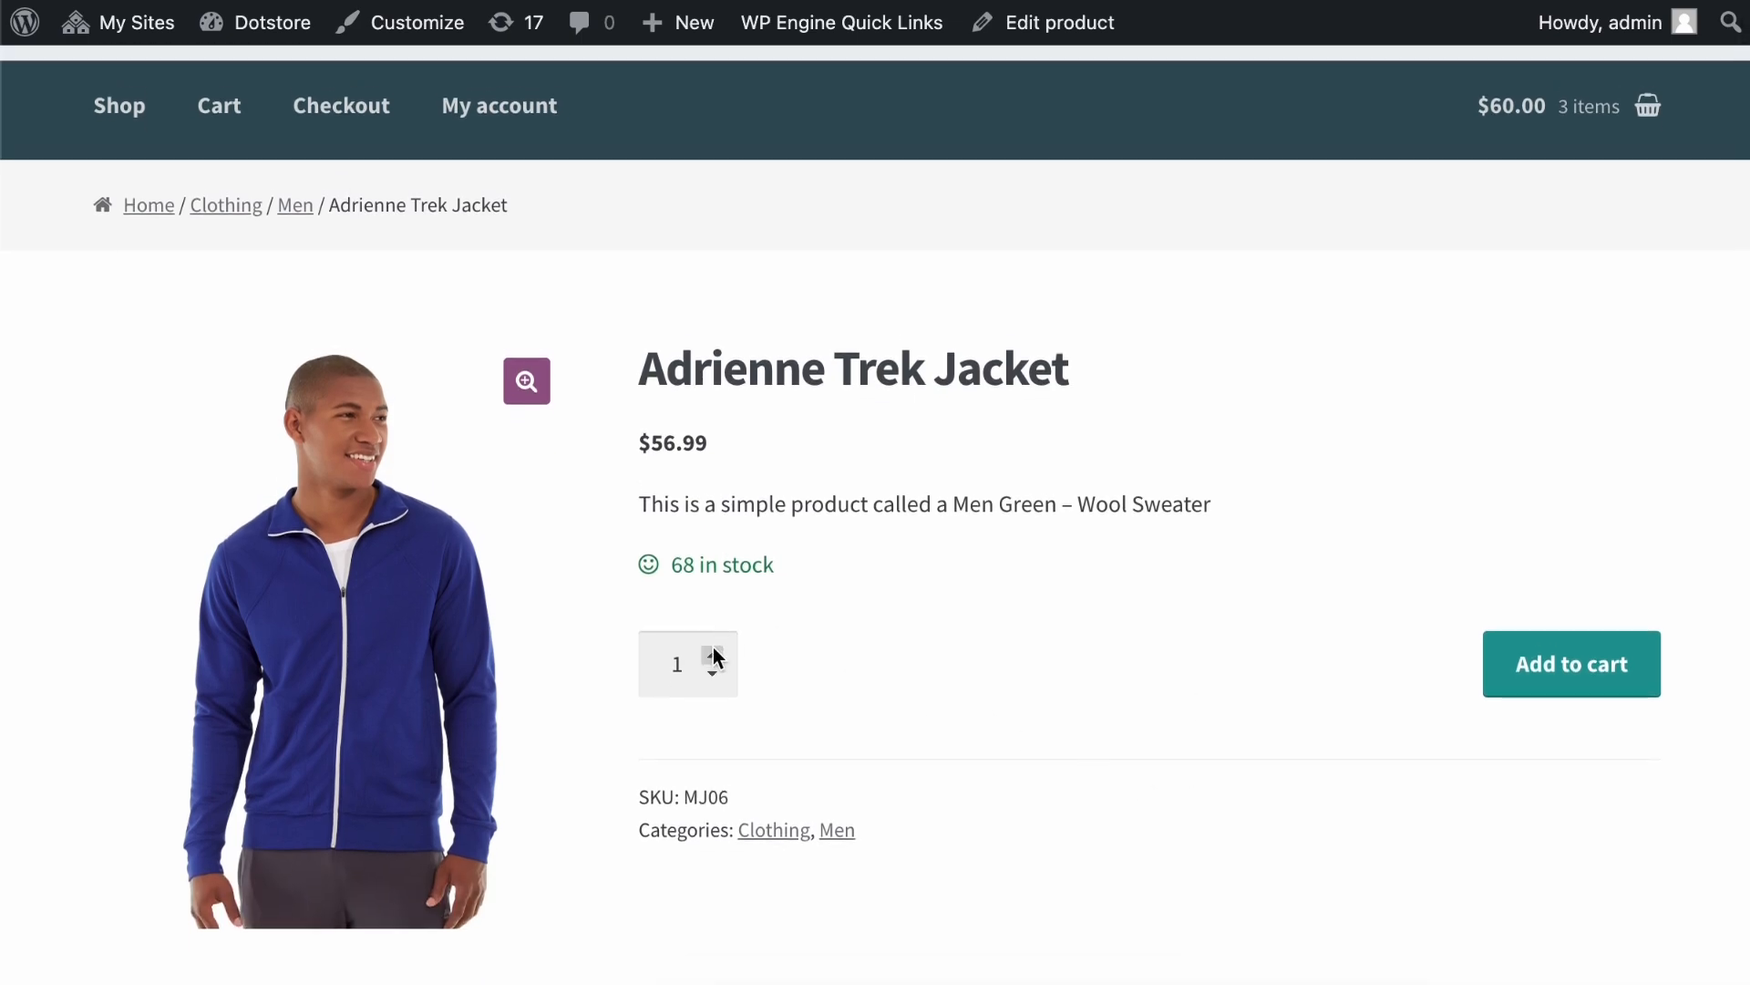
Raise the Adrienne Trek Jacket's quantity on the product page one unit at a time
{"action": "left_click", "coordinate": [714, 650]}
{"action": "left_click", "coordinate": [714, 650]}
{"action": "left_click", "coordinate": [714, 650]}
{"action": "left_click", "coordinate": [714, 650]}
{"action": "left_click", "coordinate": [714, 650]}
{"action": "left_click", "coordinate": [714, 650]}
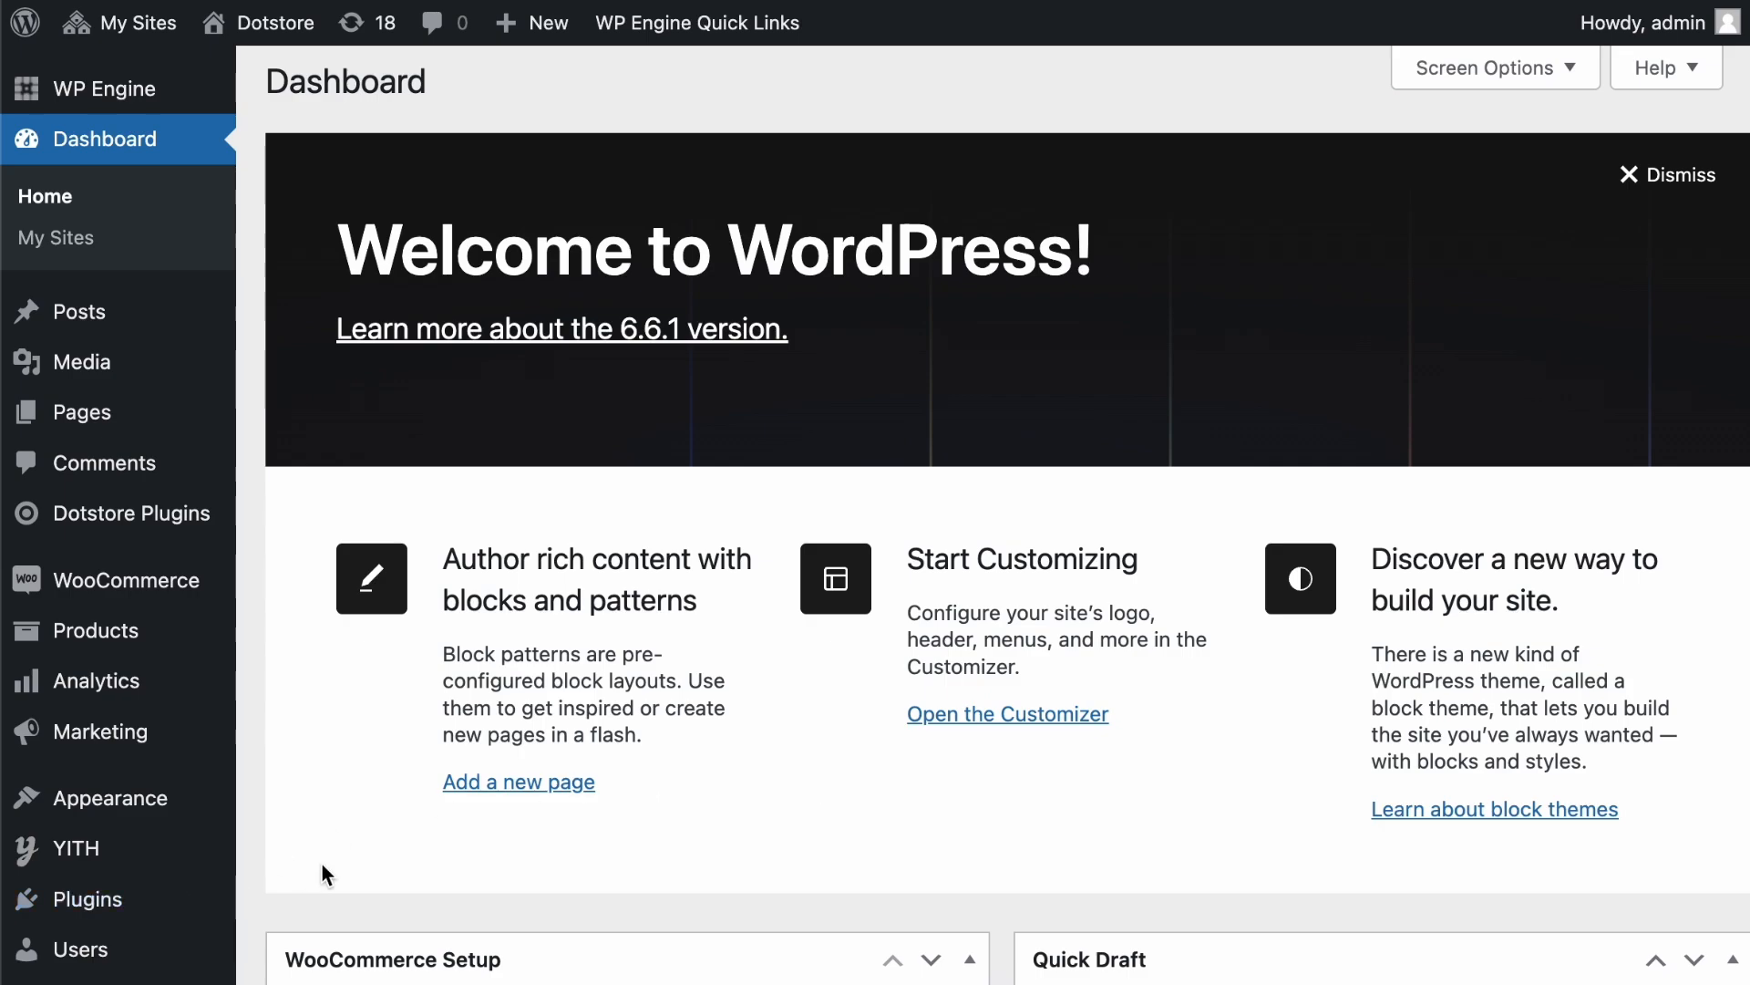
Start adding a new min/max rule in the Dotstore Min/Max Quantity plugin
{"action": "mouse_move", "coordinate": [92, 530]}
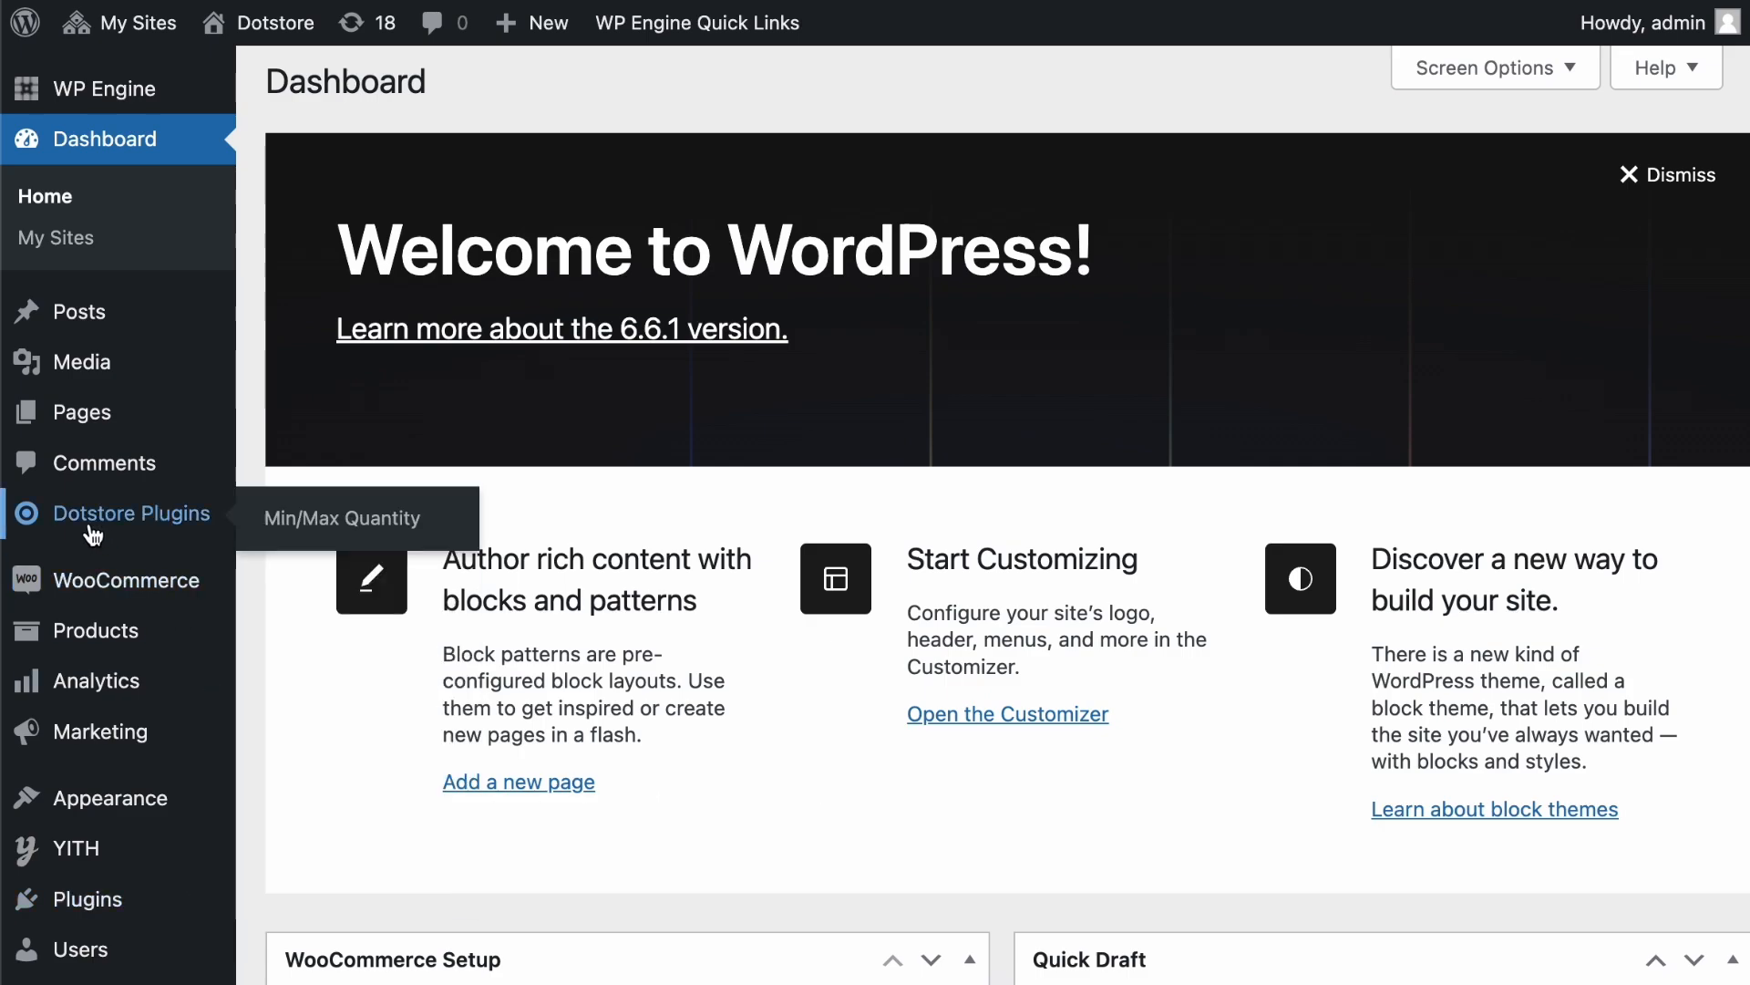
{"action": "left_click", "coordinate": [316, 526]}
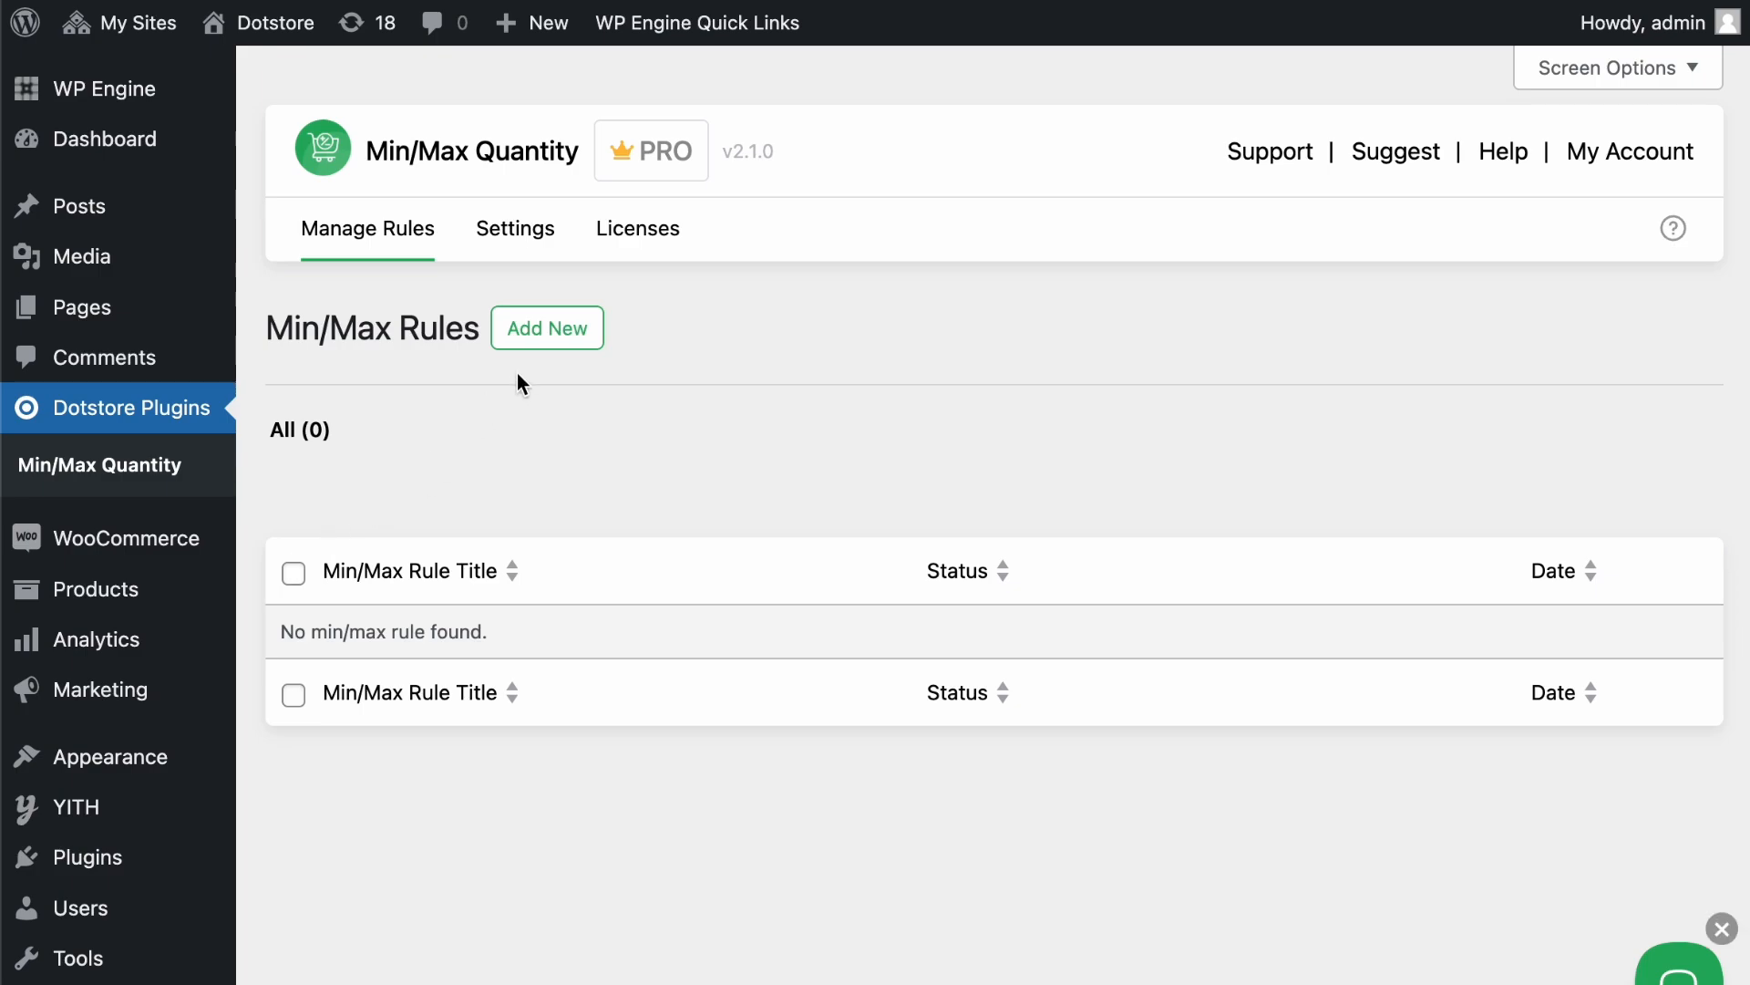
{"action": "left_click", "coordinate": [586, 336]}
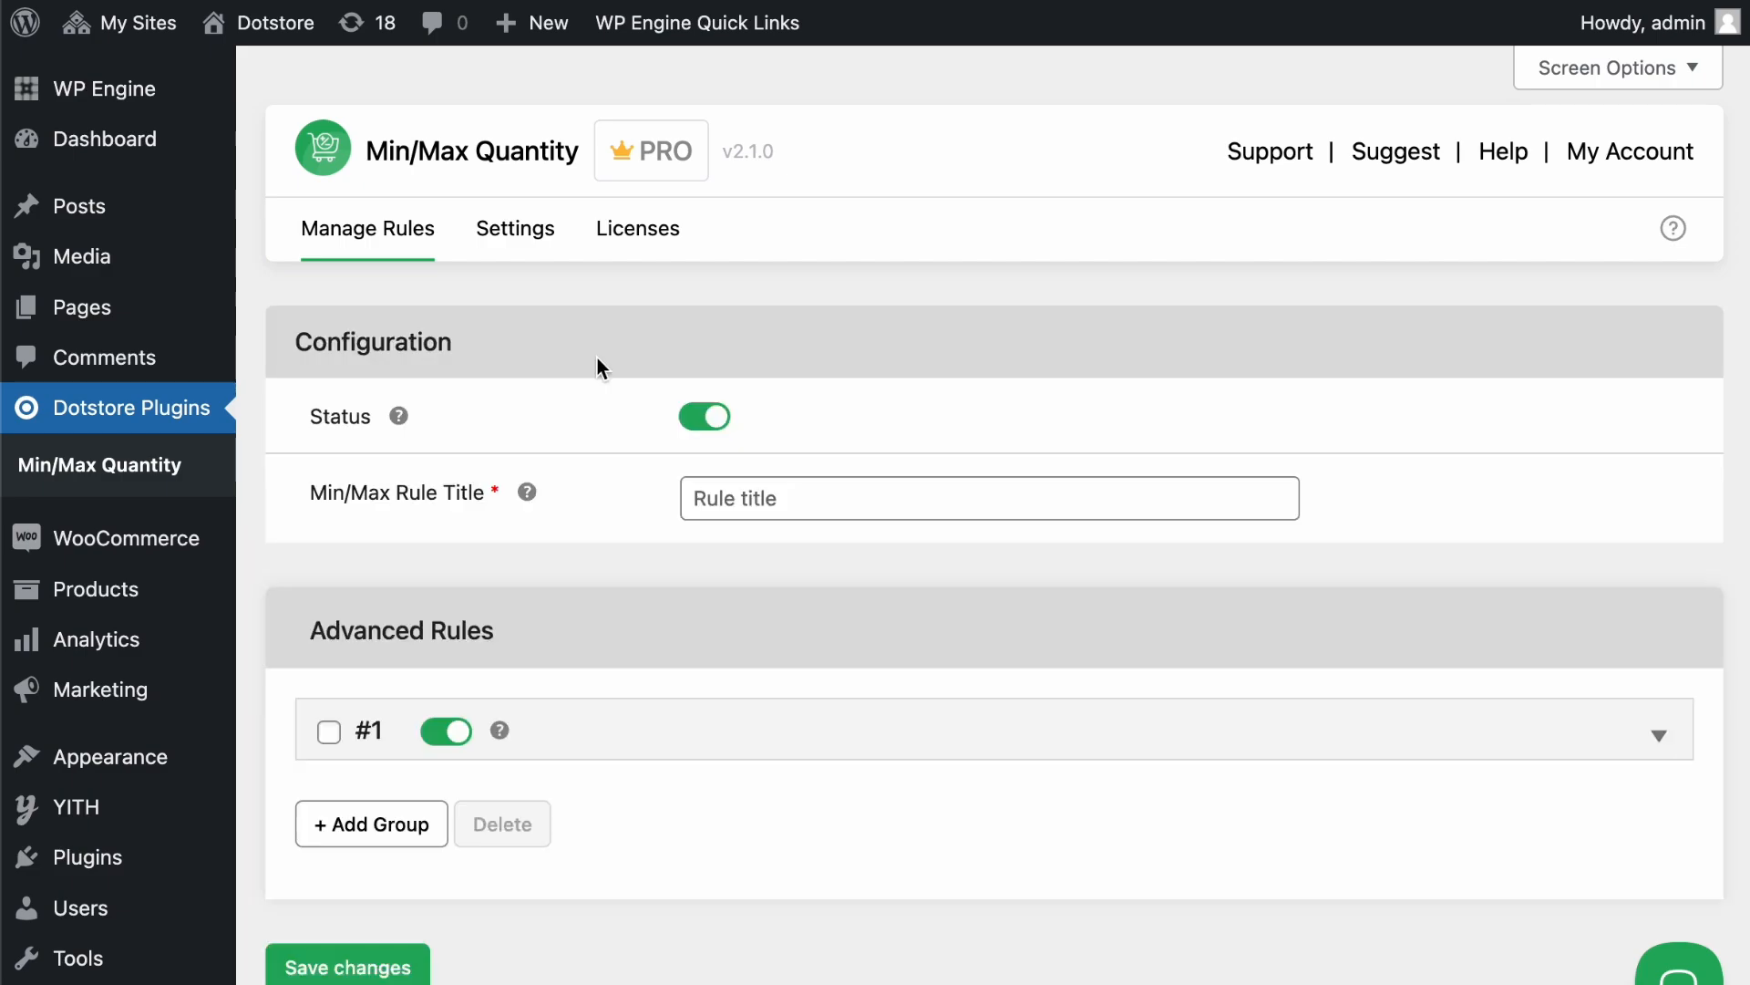
Title the min/max rule "Product Based Rule"
{"action": "left_click", "coordinate": [707, 481]}
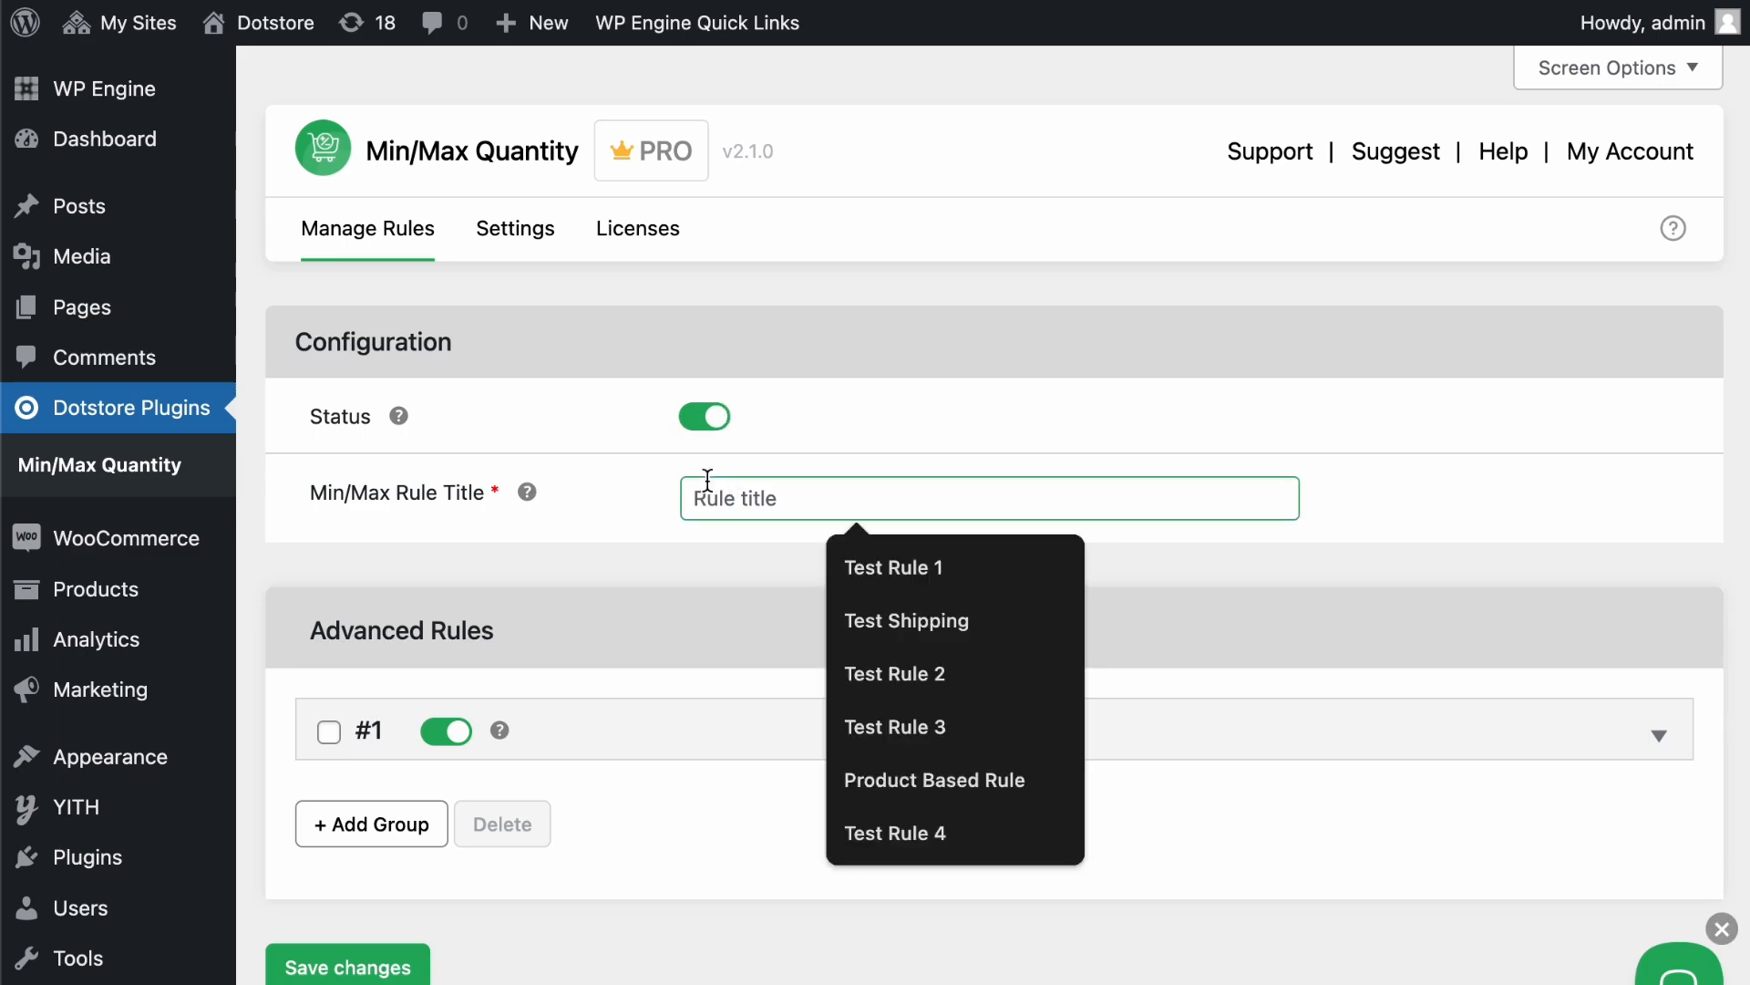
{"action": "type", "text": "Product"}
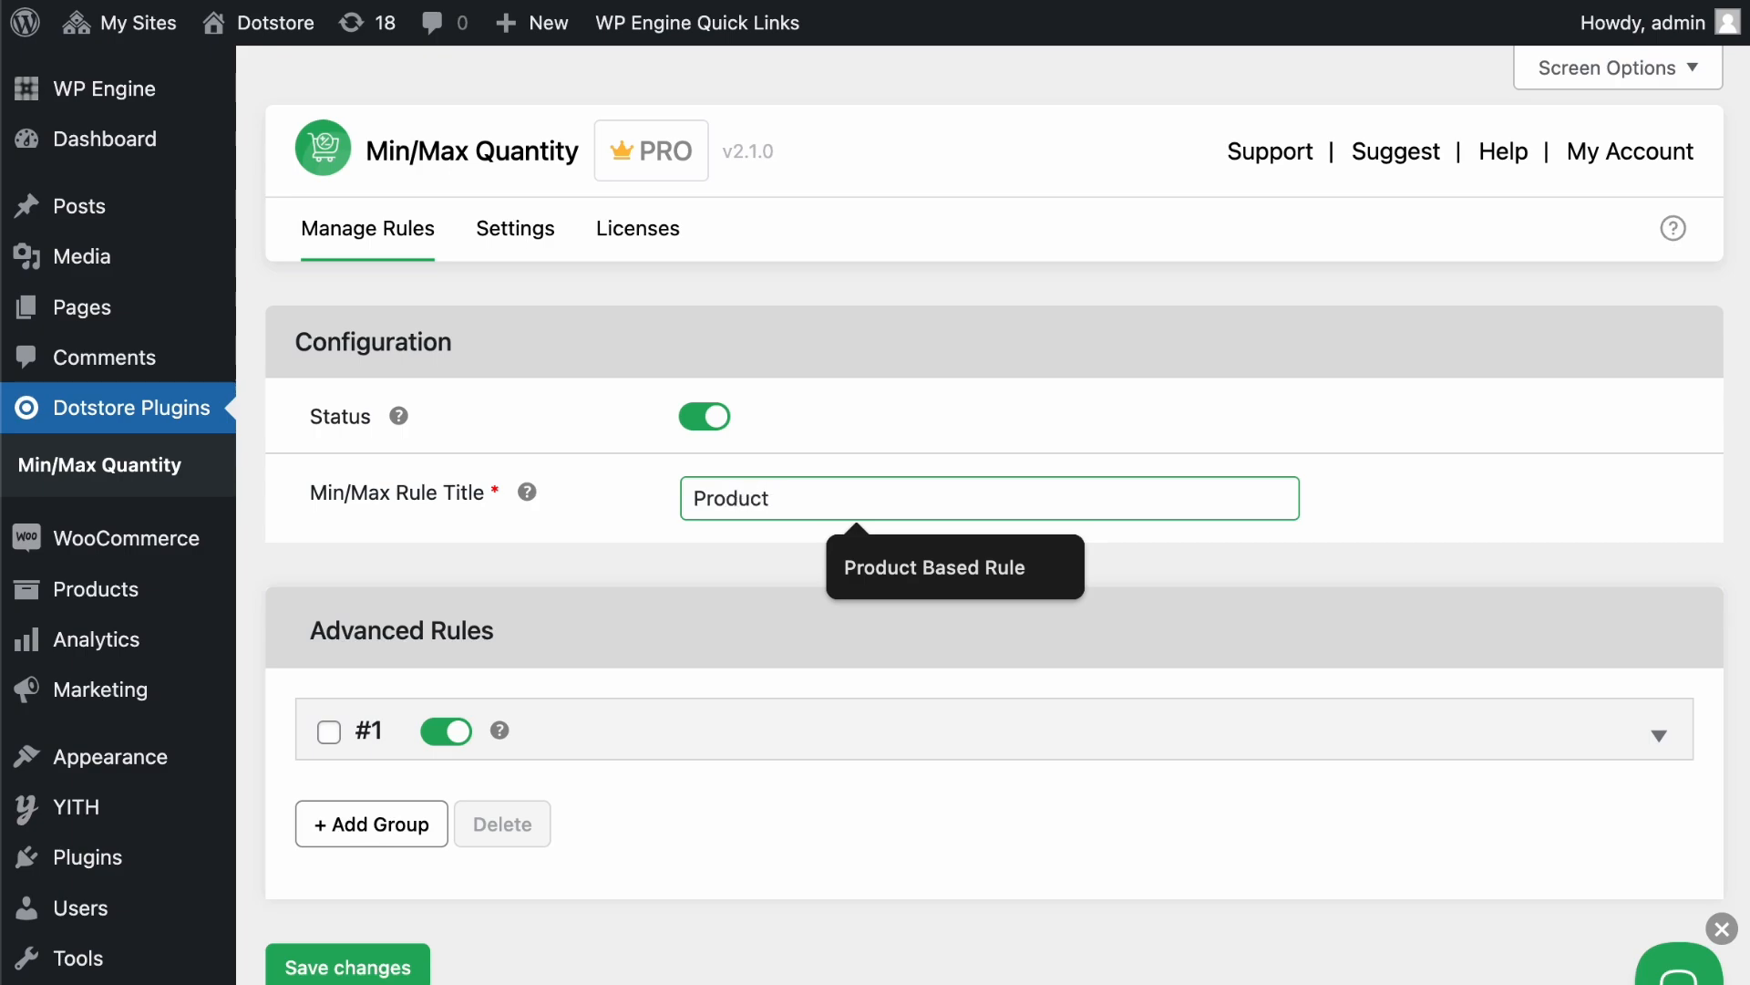
{"action": "type", "text": " Based Rule"}
{"action": "key", "text": "BackSpace"}
{"action": "type", "text": "le"}
{"action": "left_click", "coordinate": [818, 585]}
Expand advanced rule group #1 and set its condition to Category equal to #Clothing->Men
{"action": "scroll", "coordinate": [819, 585], "scroll_direction": "down", "scroll_amount": 2}
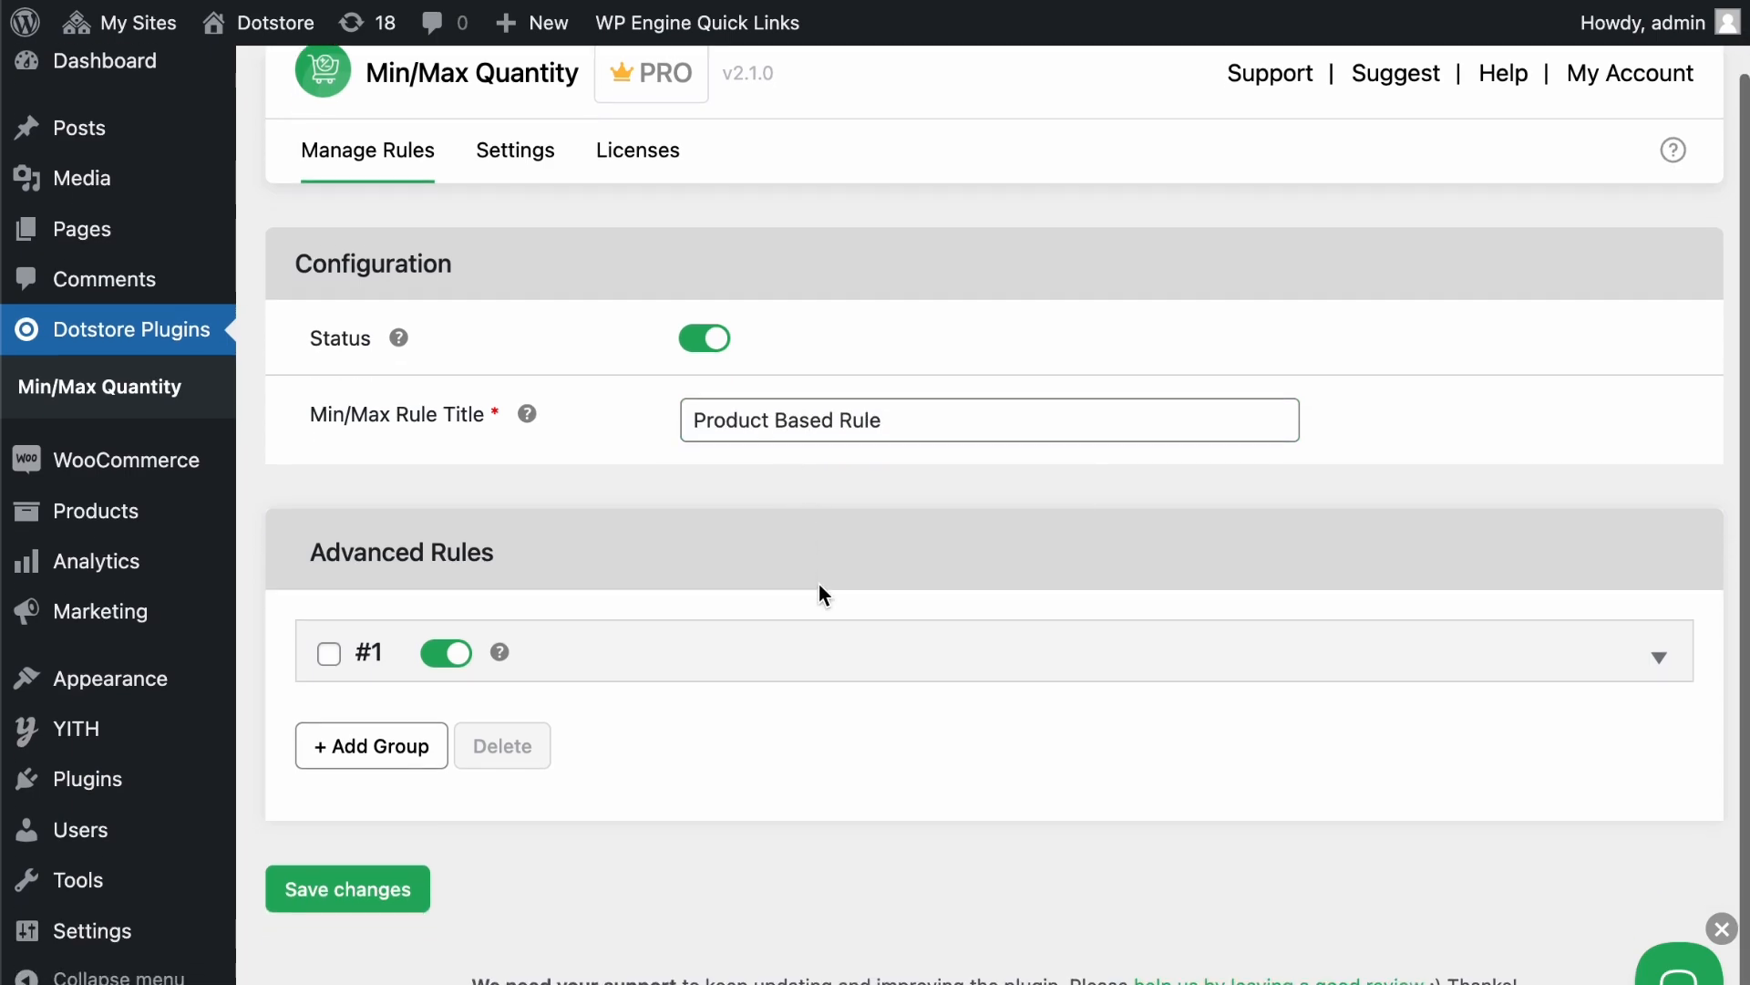
{"action": "left_click", "coordinate": [814, 654]}
{"action": "scroll", "coordinate": [814, 654], "scroll_direction": "down", "scroll_amount": 7}
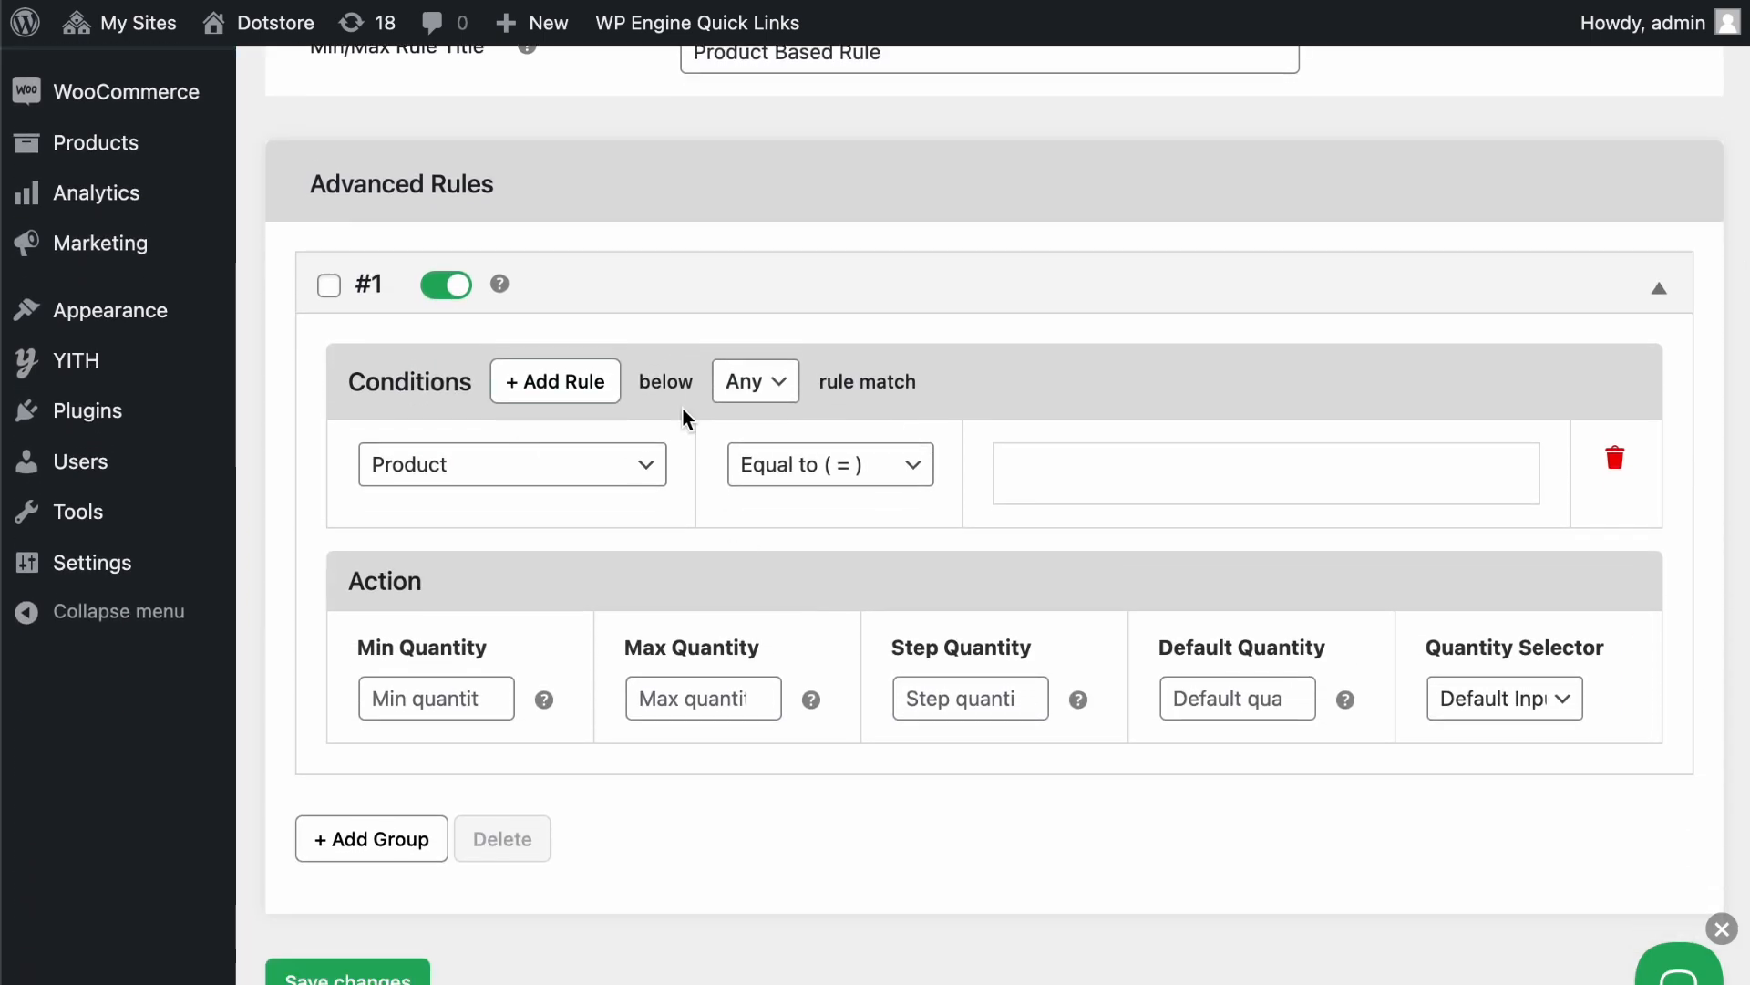
{"action": "left_click", "coordinate": [511, 478]}
{"action": "scroll", "coordinate": [501, 709], "scroll_direction": "down", "scroll_amount": 3}
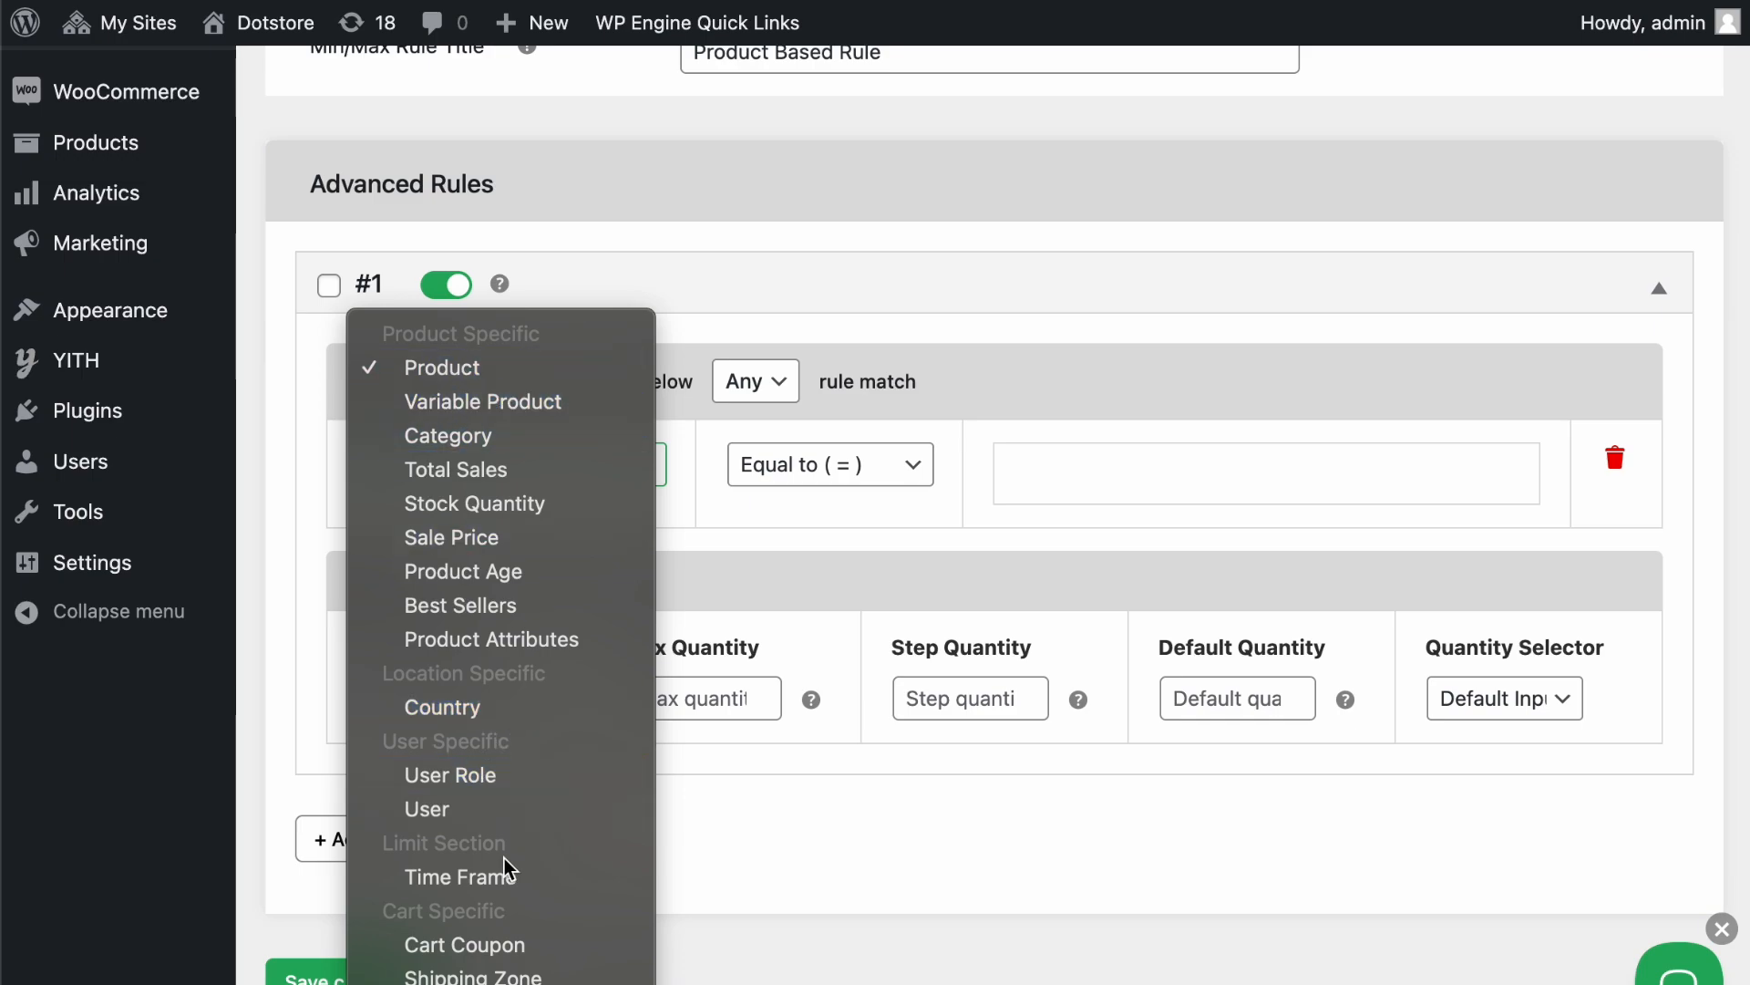
{"action": "left_click", "coordinate": [896, 873]}
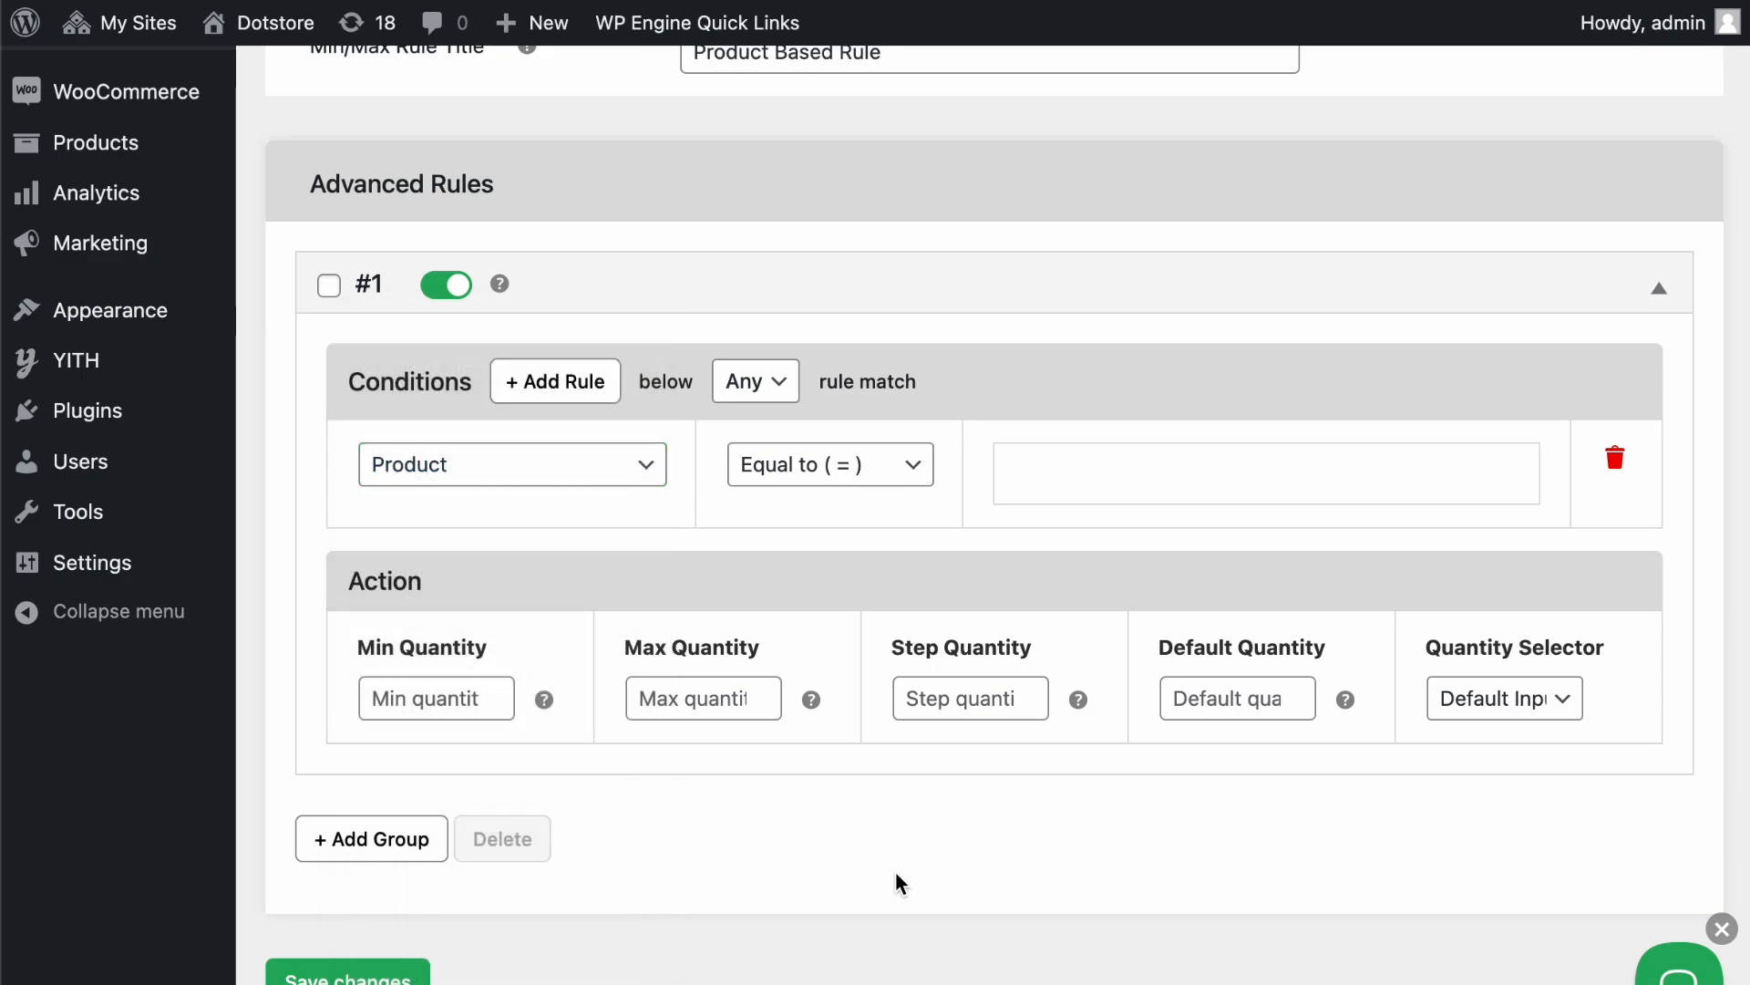
{"action": "left_click", "coordinate": [576, 489]}
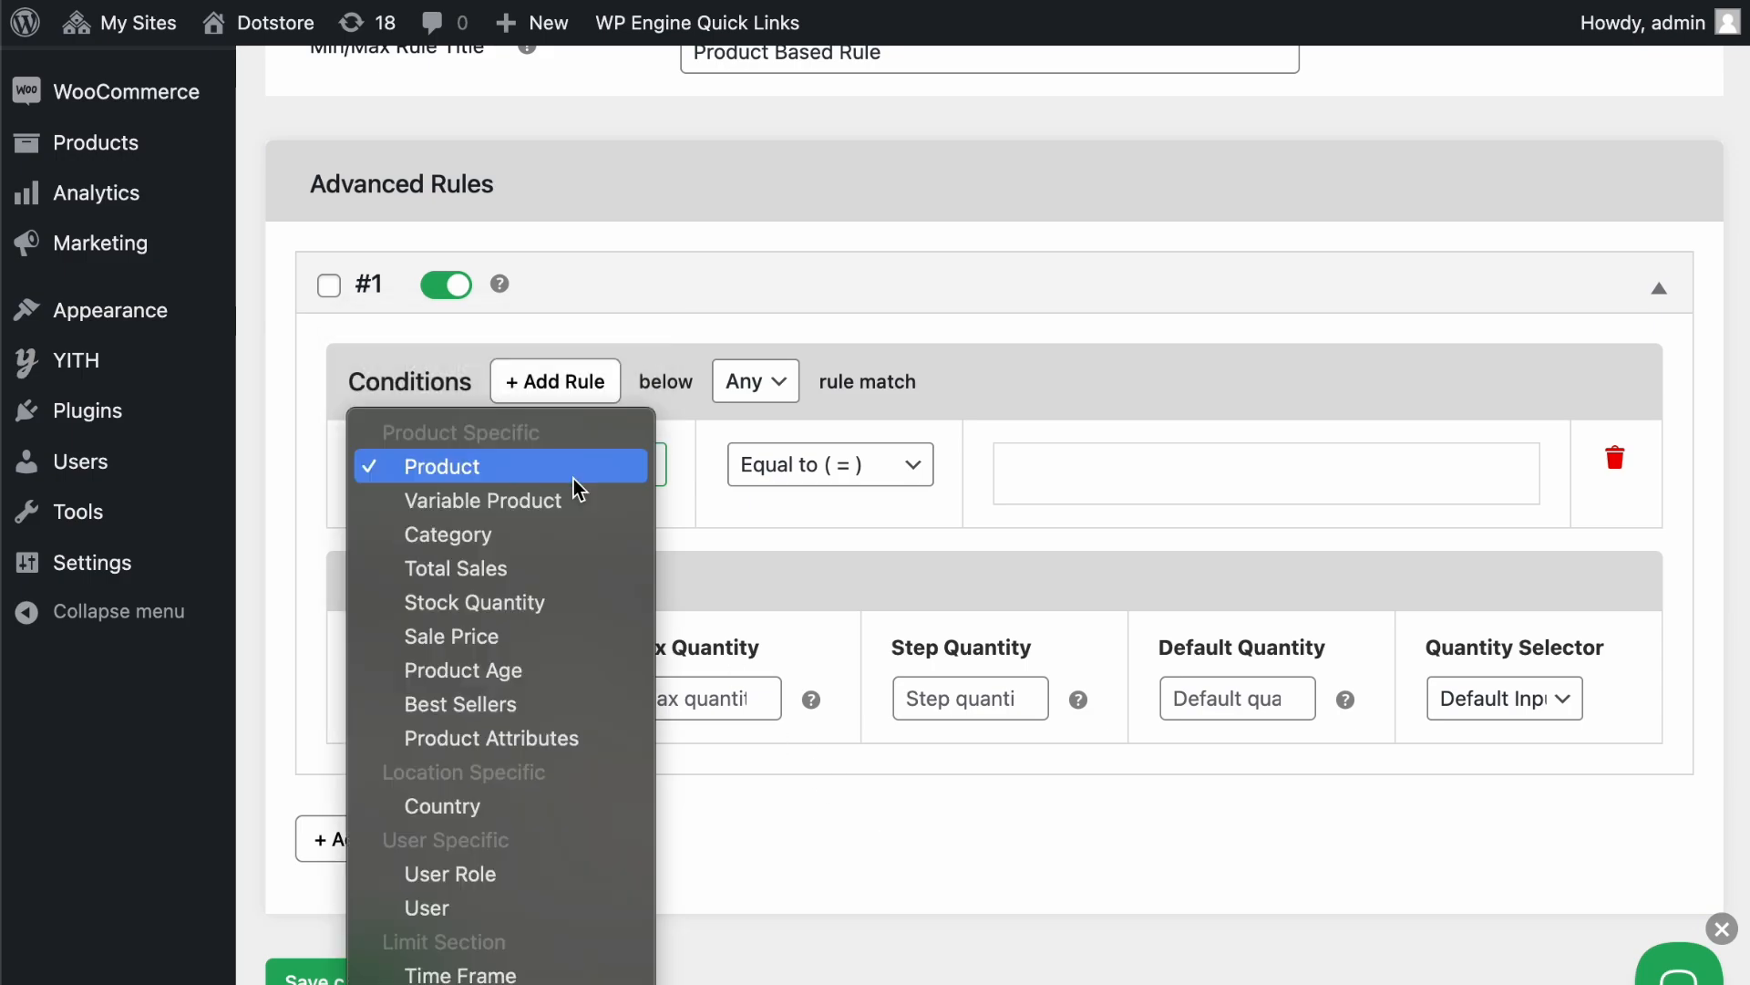
{"action": "left_click", "coordinate": [577, 536]}
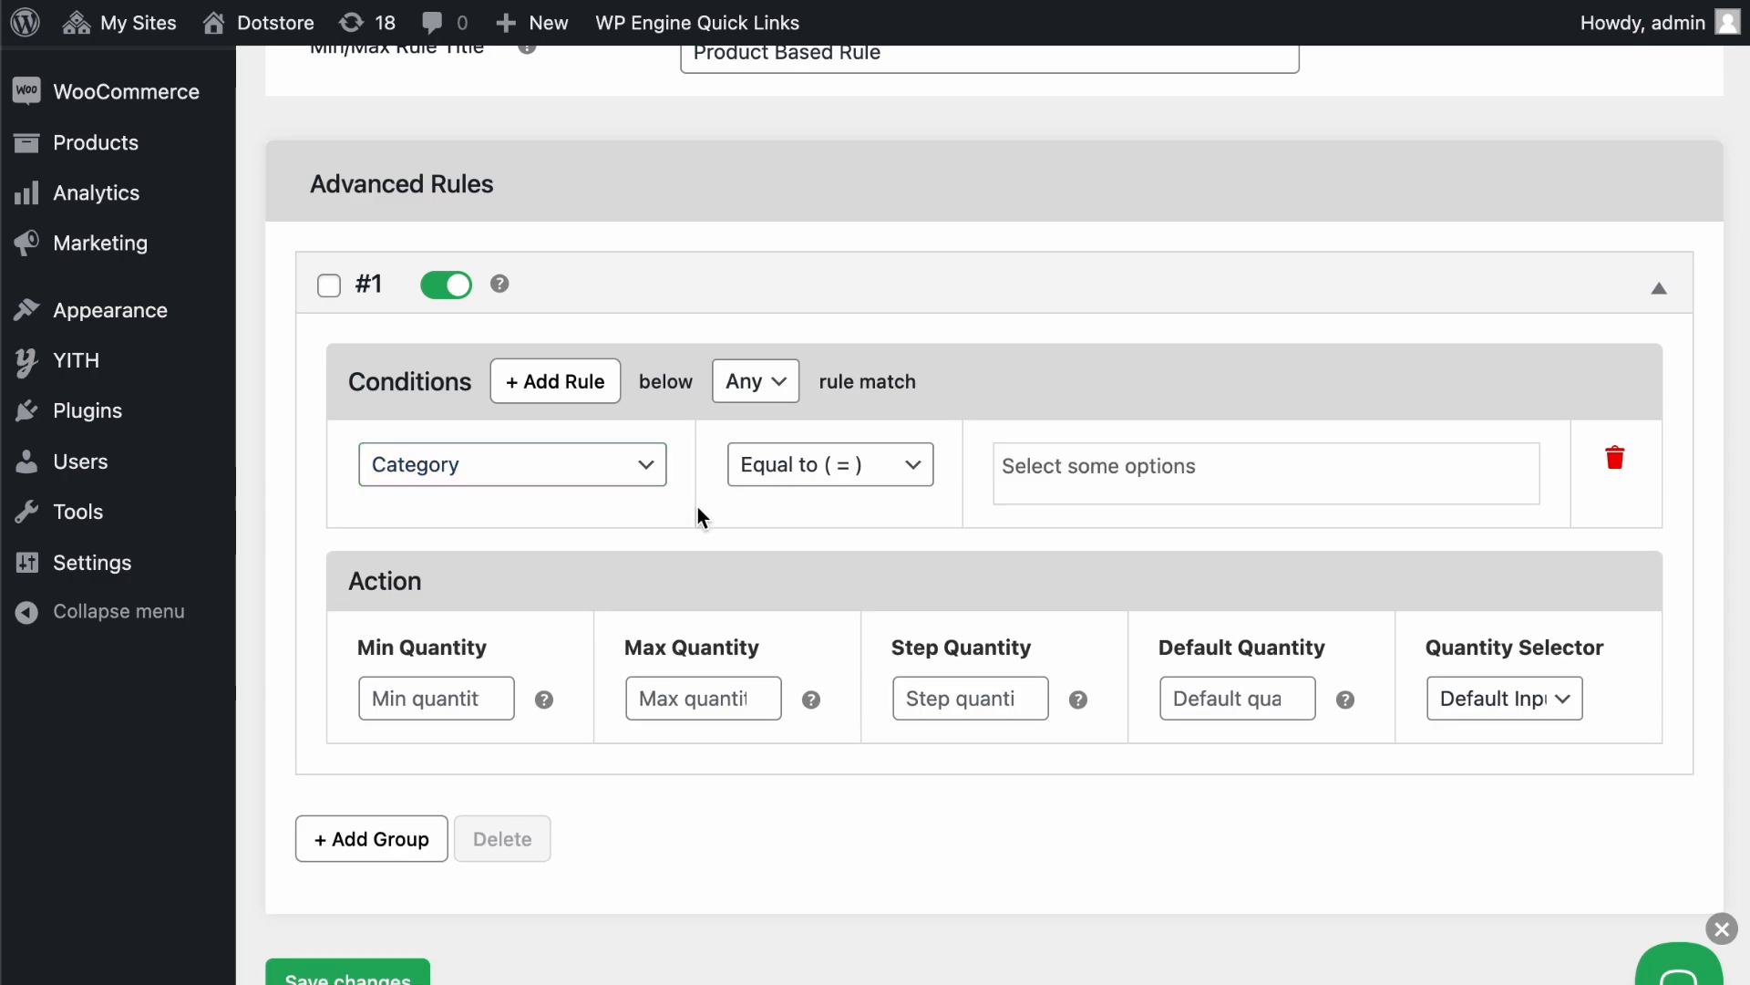
{"action": "left_click", "coordinate": [1082, 485]}
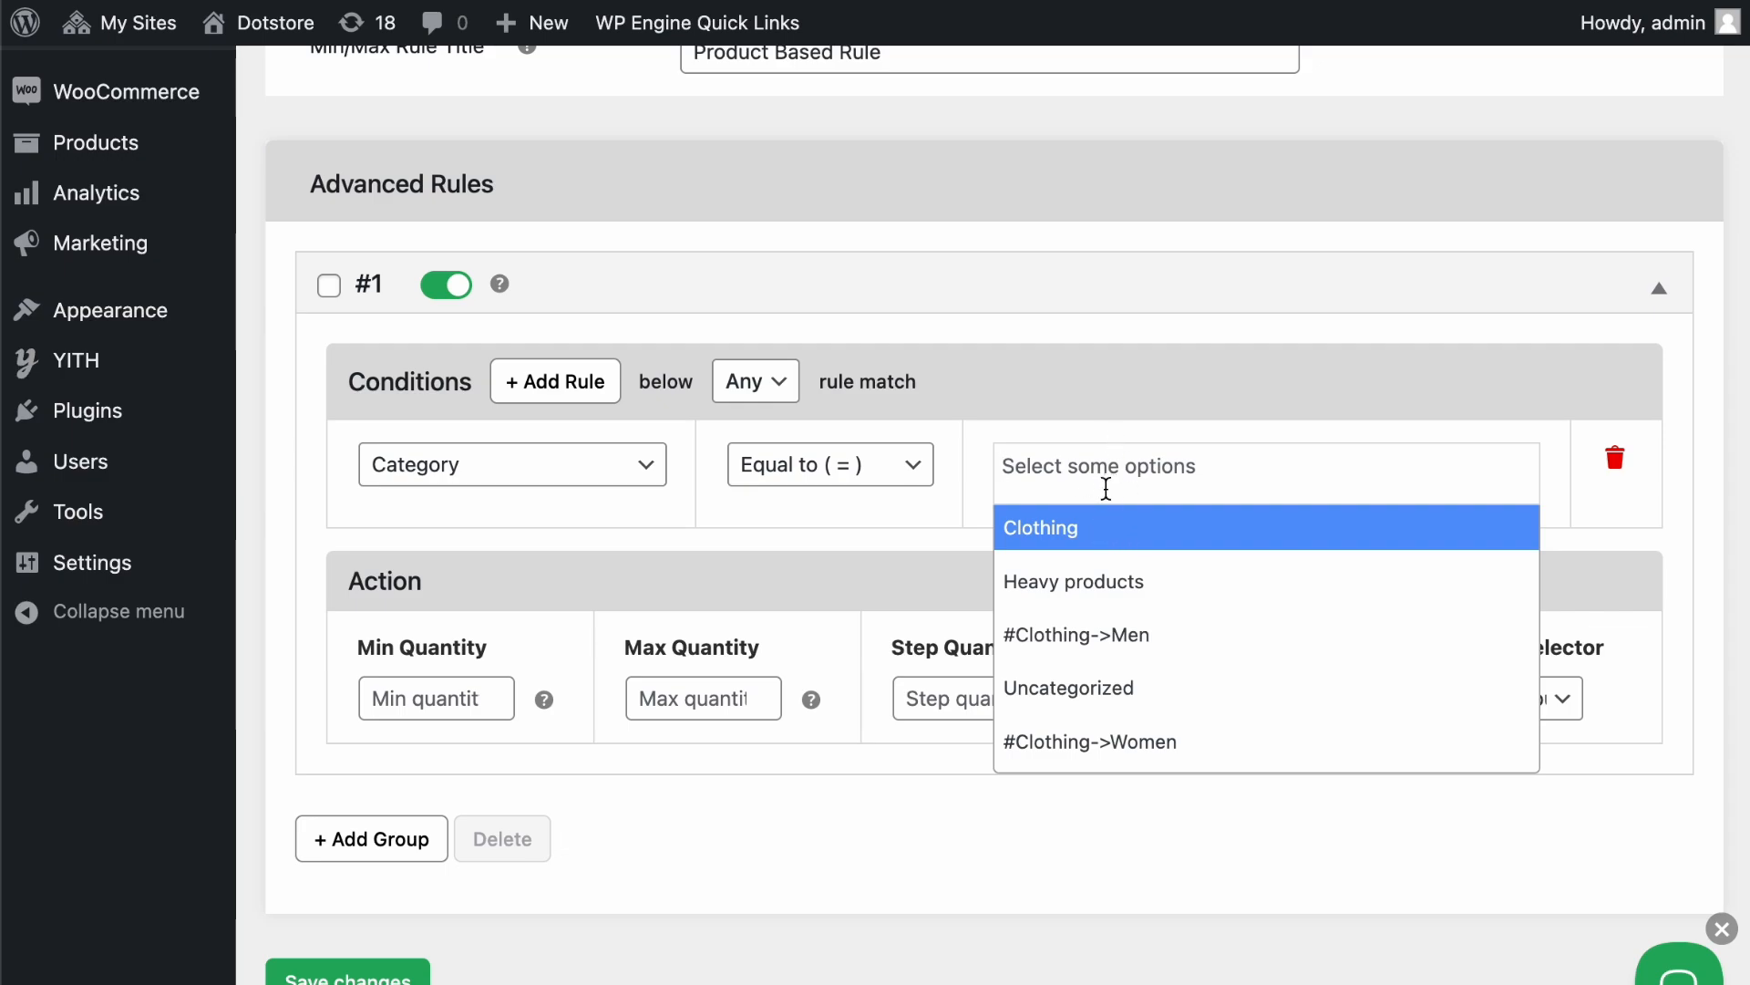
{"action": "left_click", "coordinate": [1139, 642]}
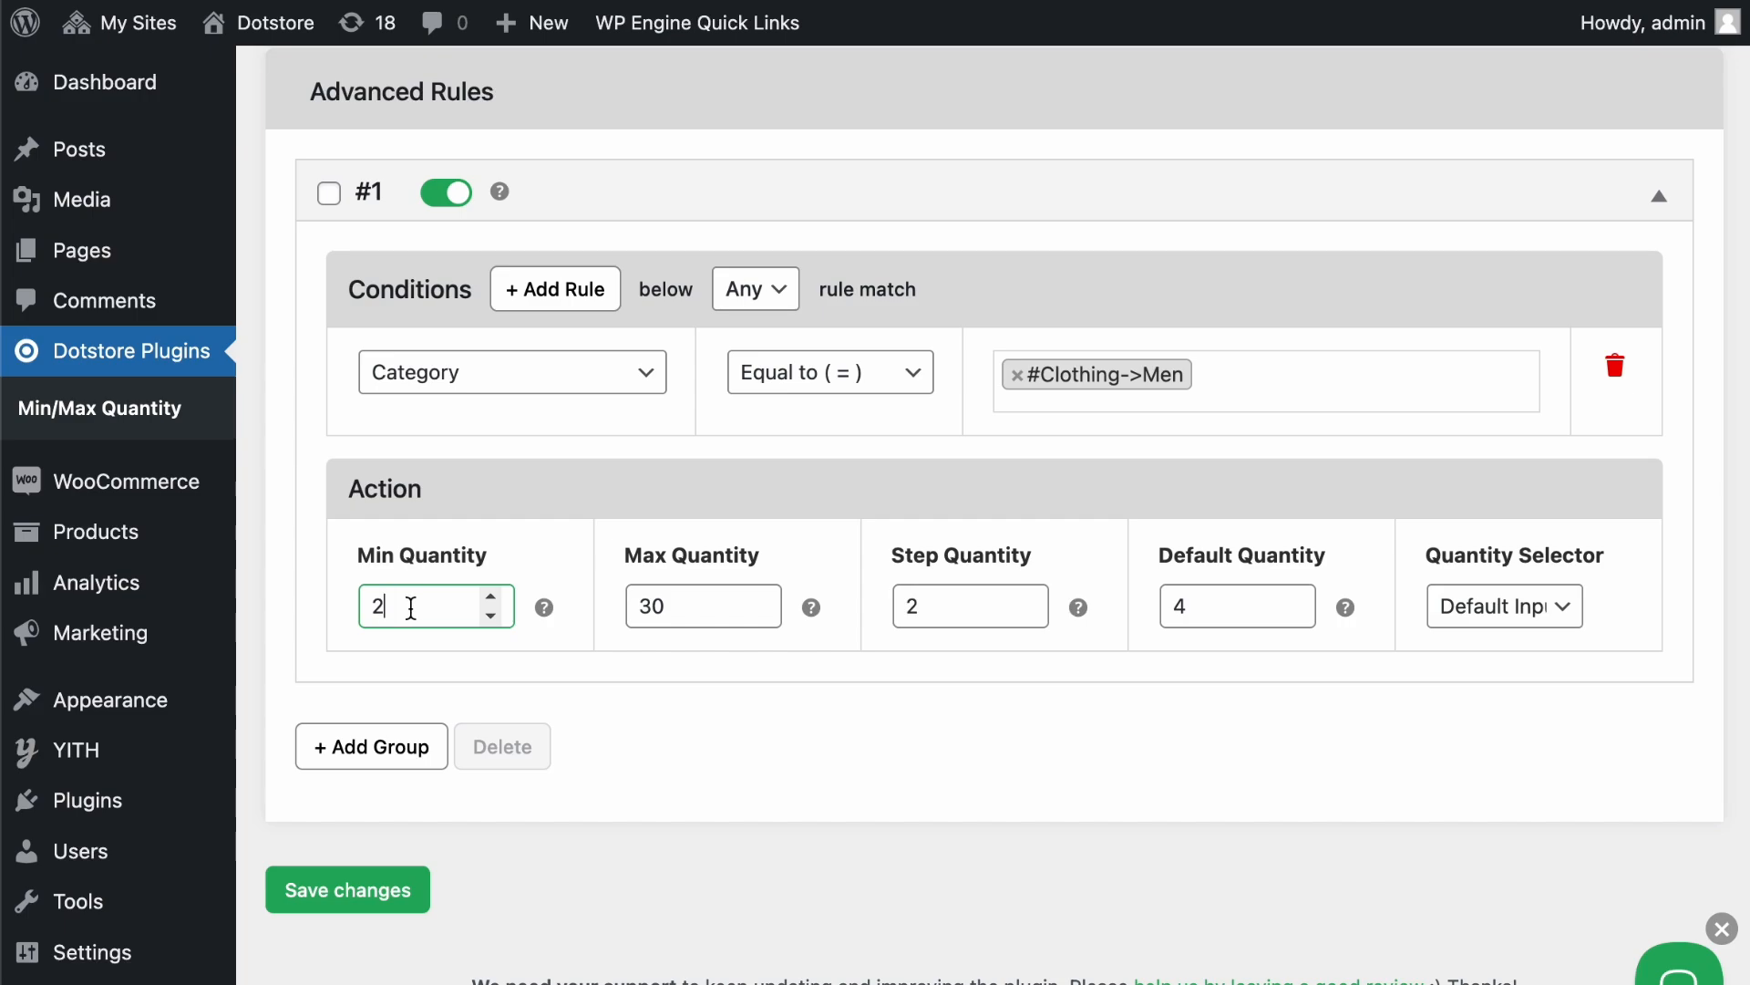
Review the maximum and step quantity values in group #1's action settings
{"action": "left_click", "coordinate": [672, 605]}
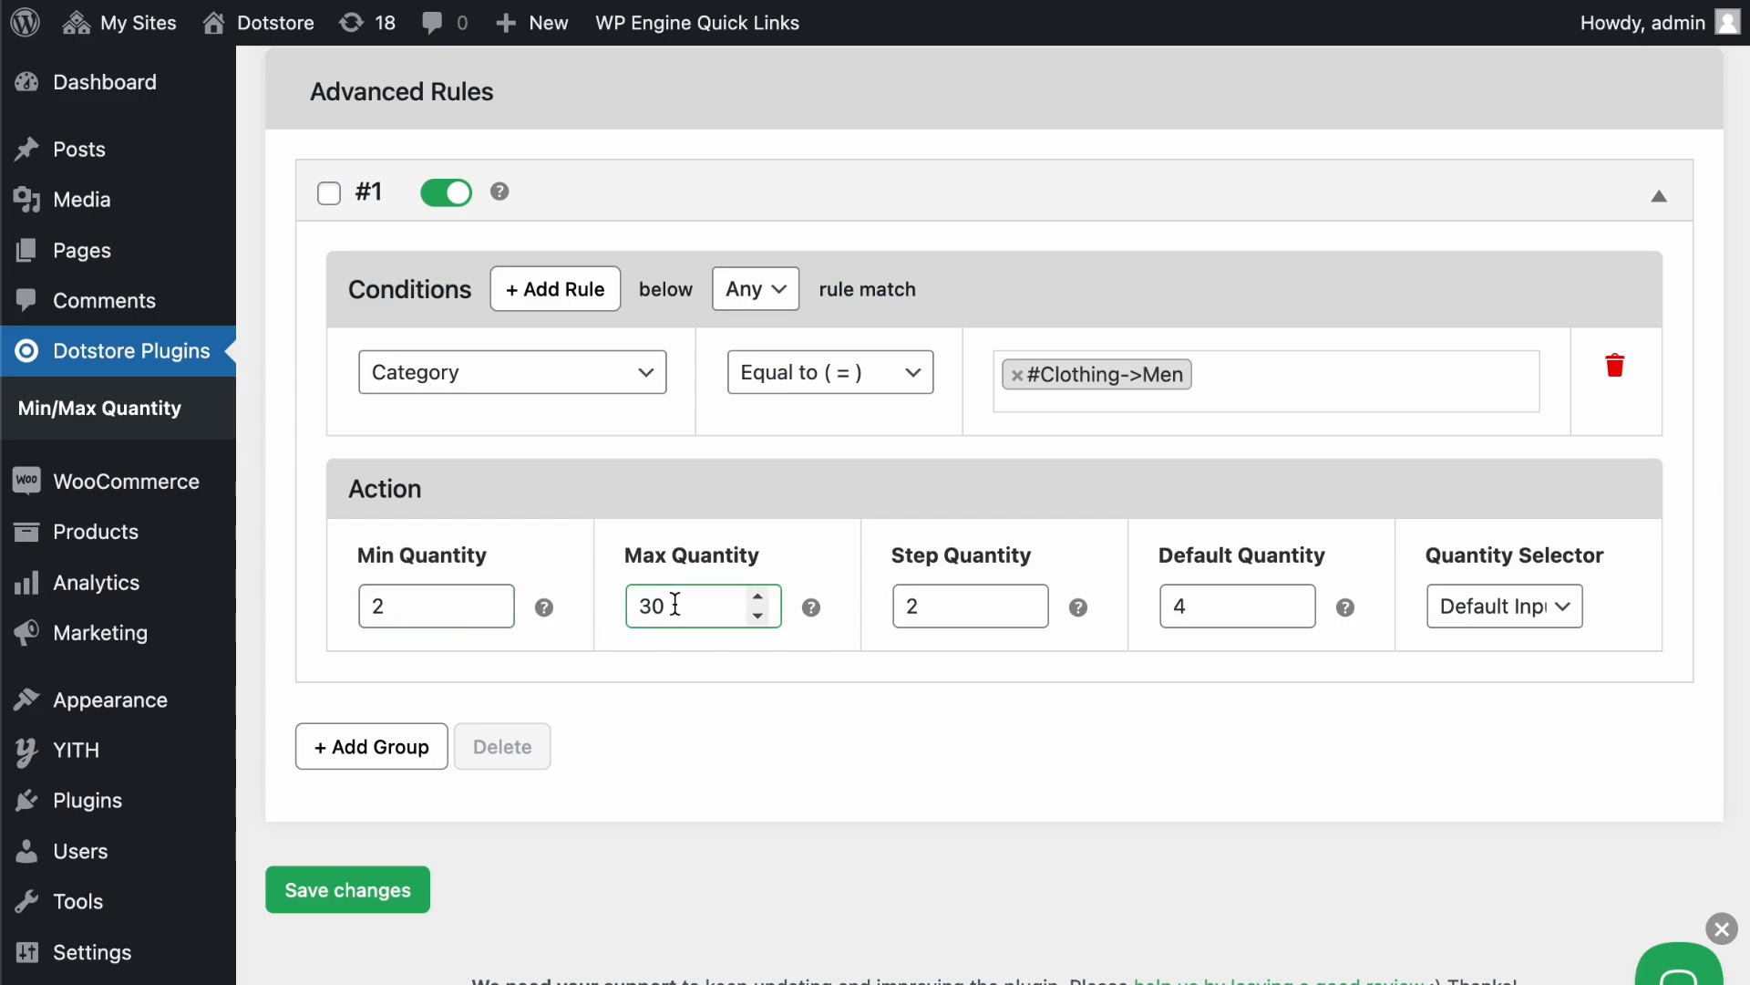
{"action": "left_click", "coordinate": [960, 603]}
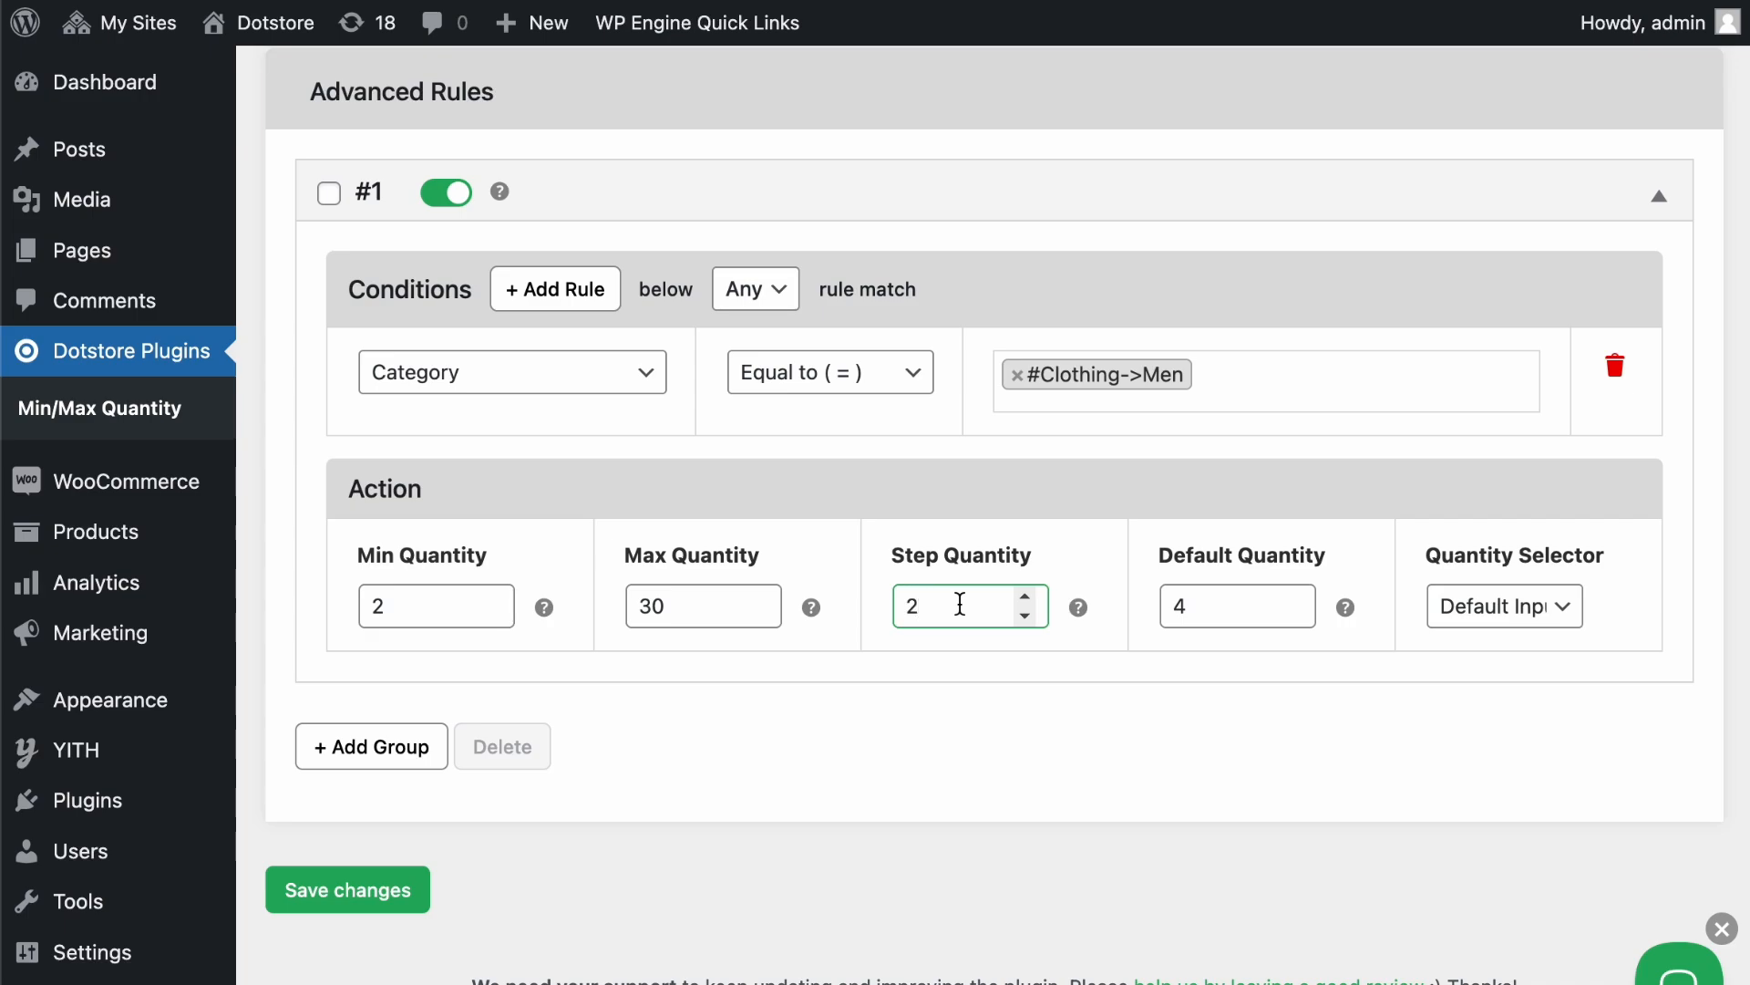
{"action": "left_click", "coordinate": [960, 680]}
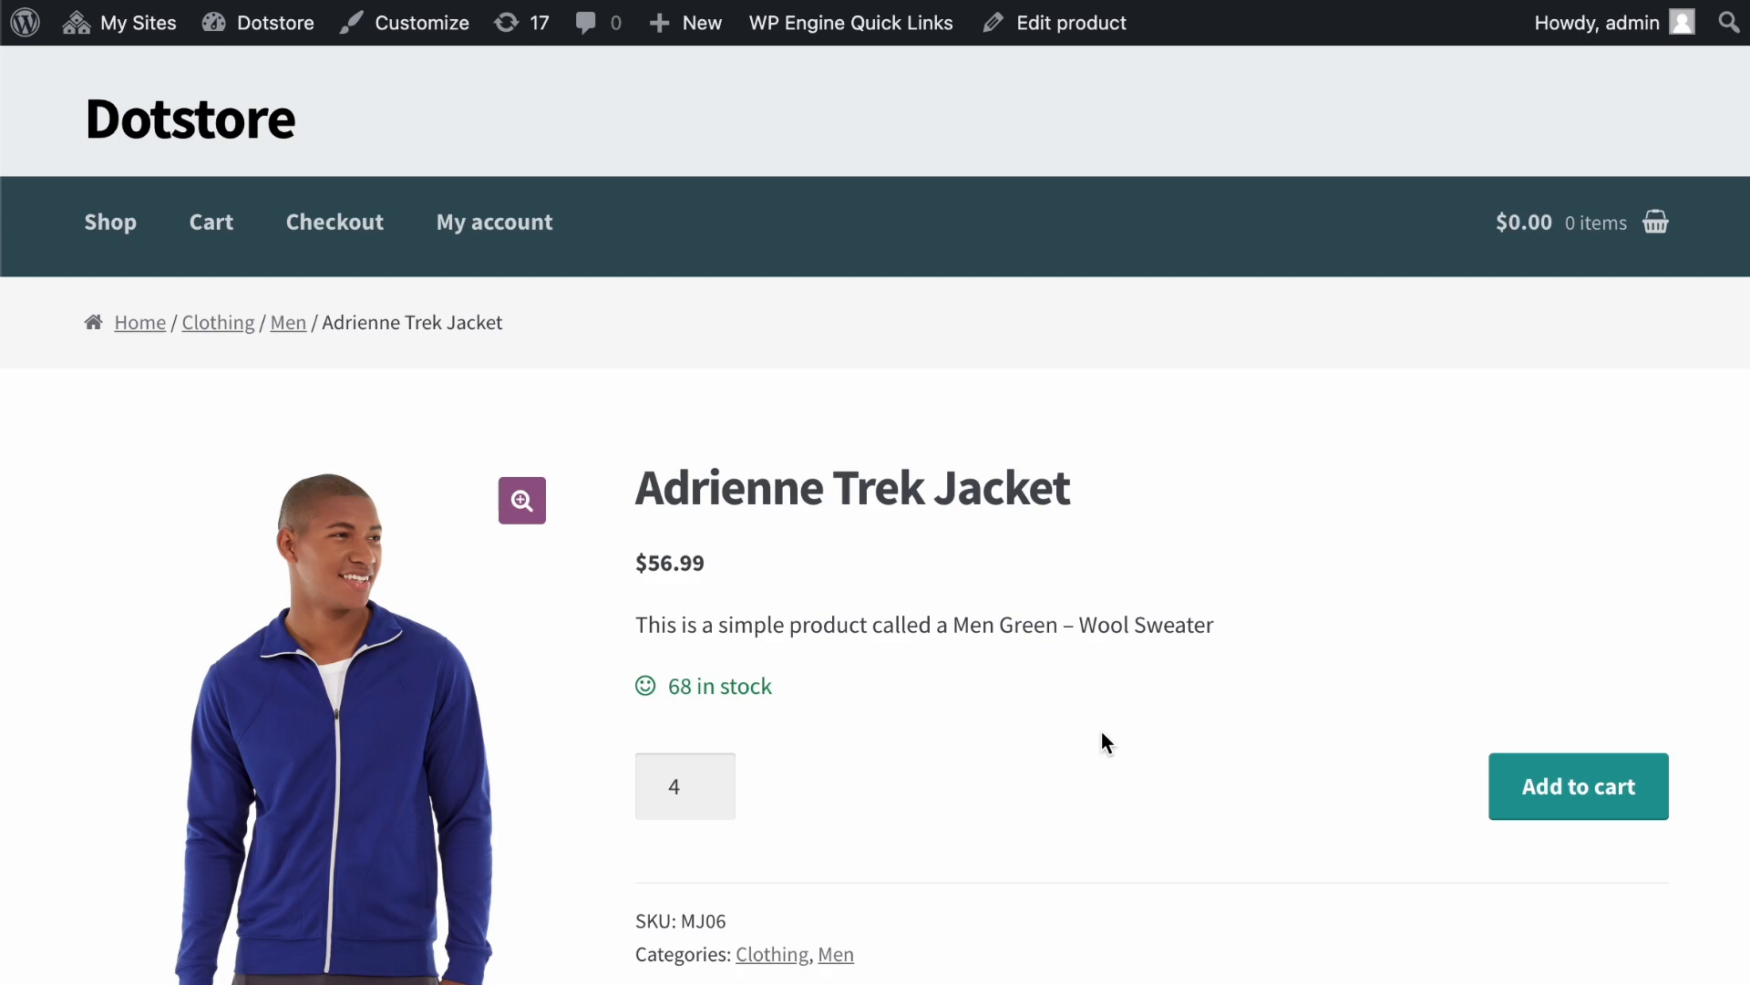
Examine the Adrienne Trek Jacket's product page for its category and default quantity
{"action": "scroll", "coordinate": [1101, 731], "scroll_direction": "down", "scroll_amount": 2}
{"action": "left_click_drag", "start_coordinate": [637, 777], "coordinate": [857, 778]}
{"action": "left_click", "coordinate": [1107, 764]}
{"action": "scroll", "coordinate": [1104, 757], "scroll_direction": "up", "scroll_amount": 2}
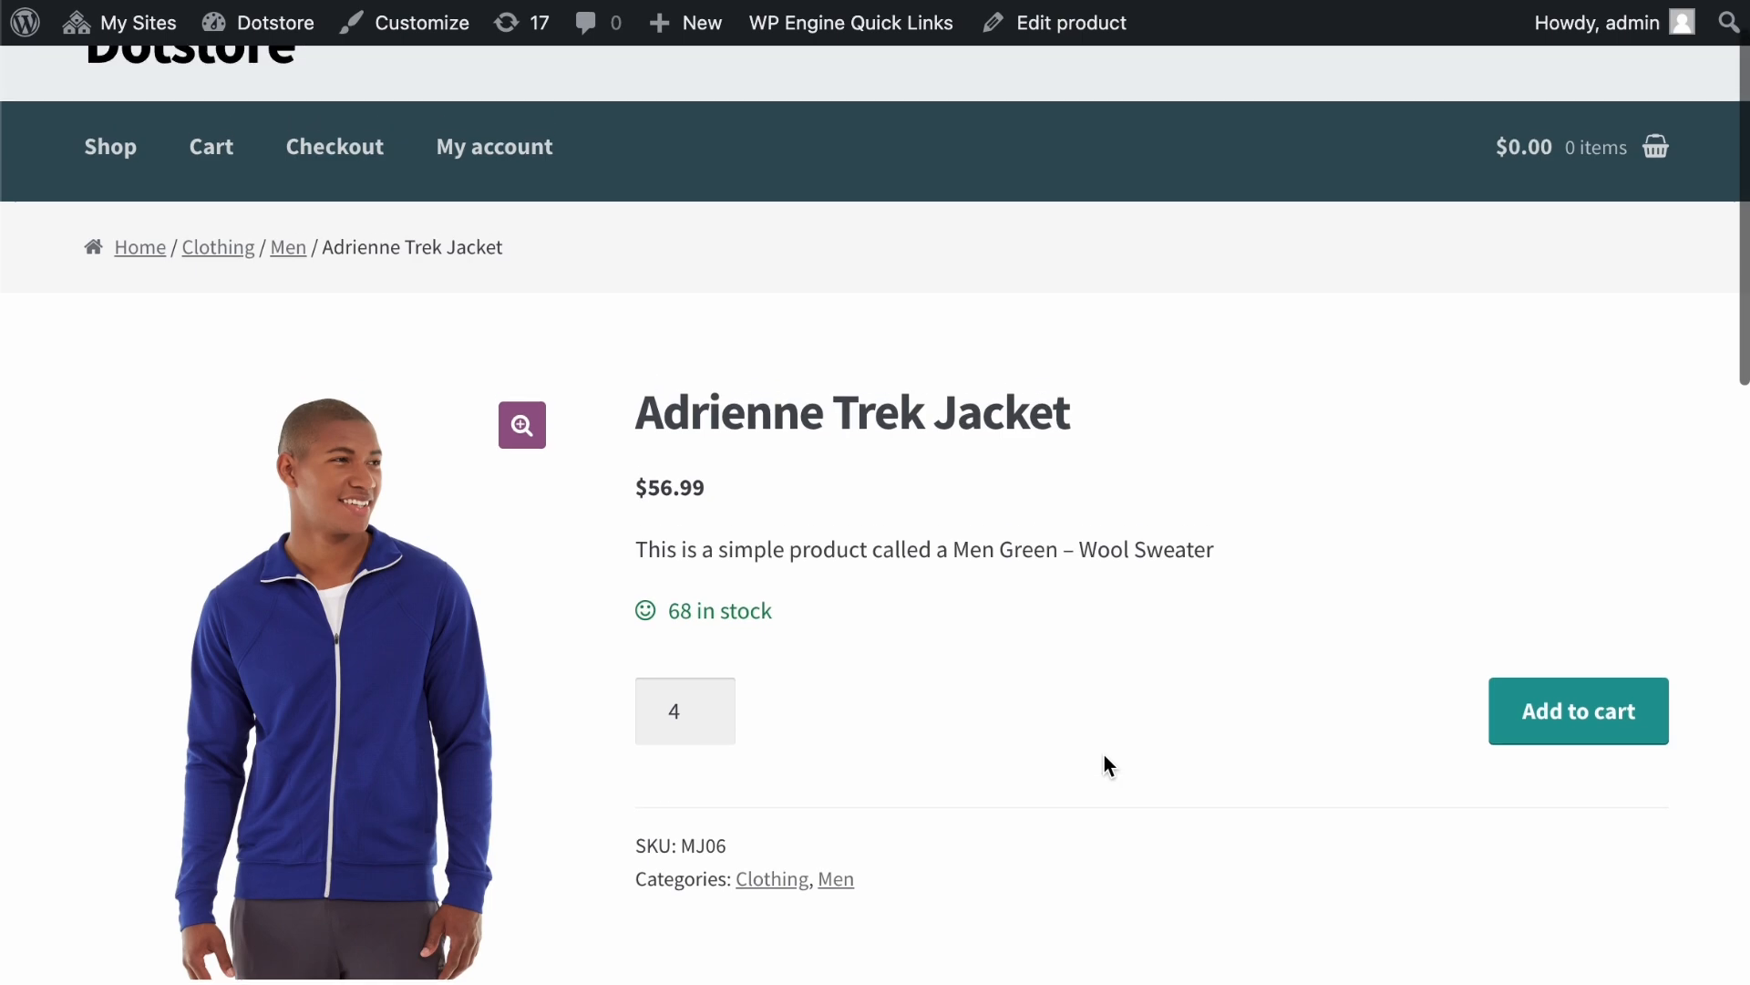
{"action": "scroll", "coordinate": [1103, 756], "scroll_direction": "down", "scroll_amount": 2}
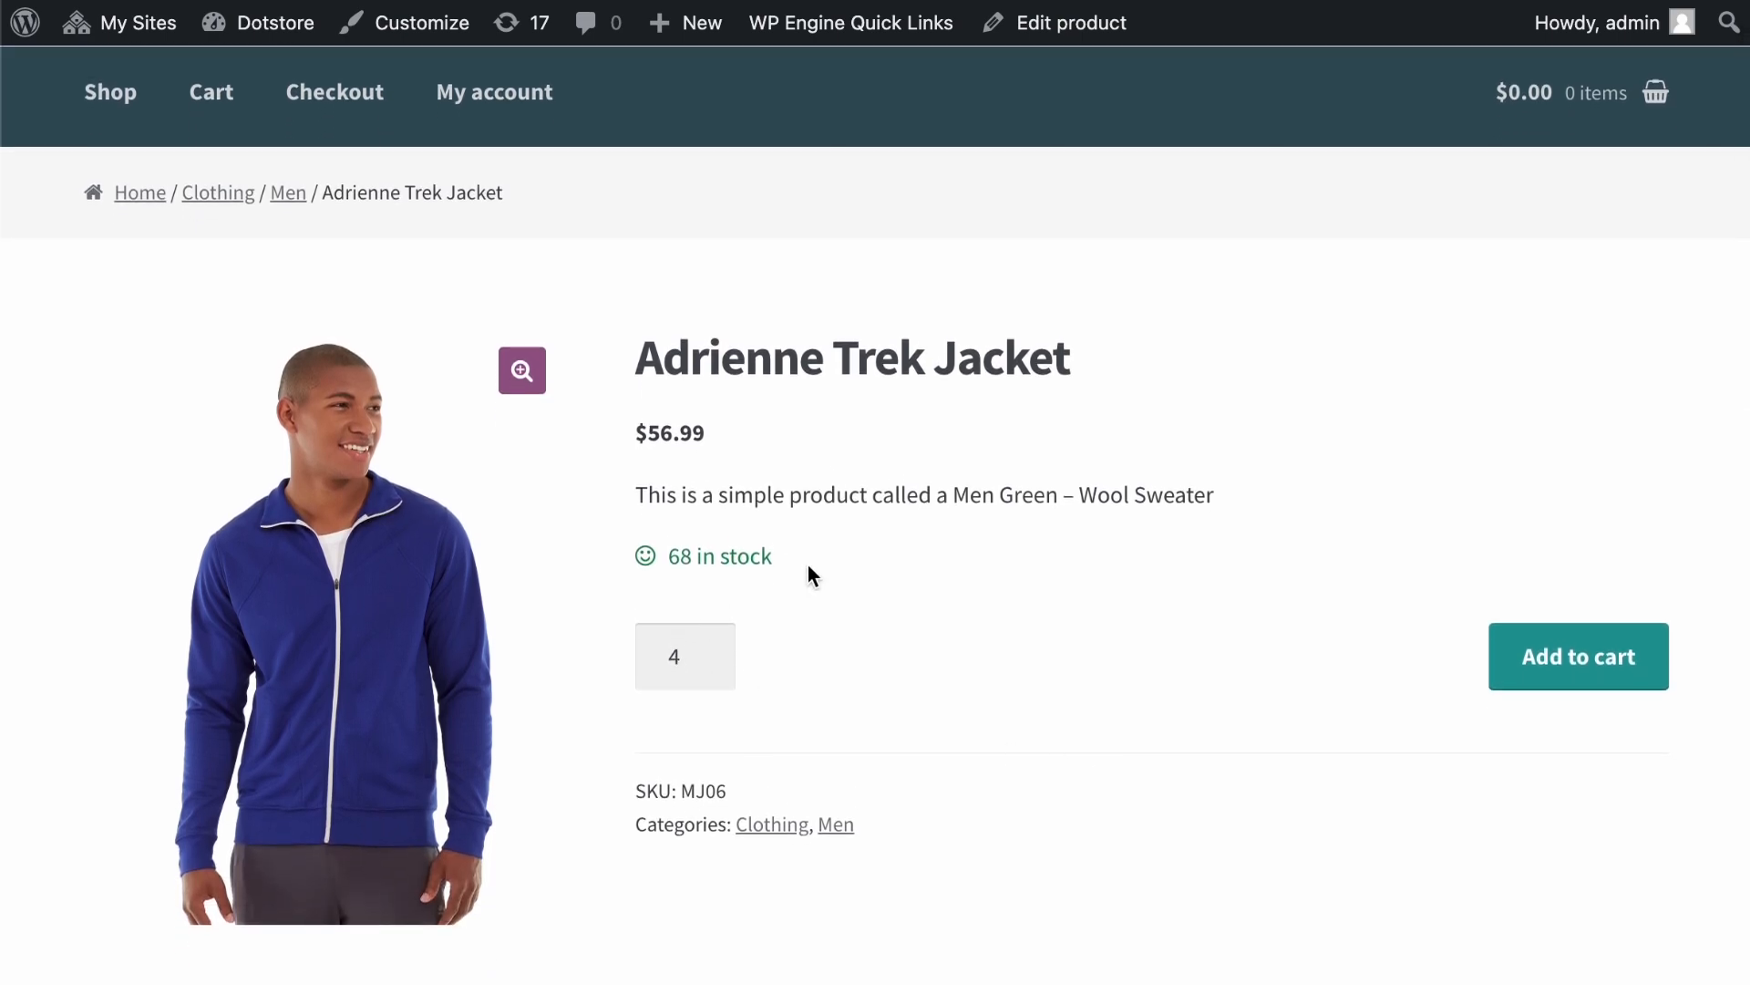
Try to add the Adrienne Trek Jacket to the cart with a quantity of 5
{"action": "double_click", "coordinate": [714, 660]}
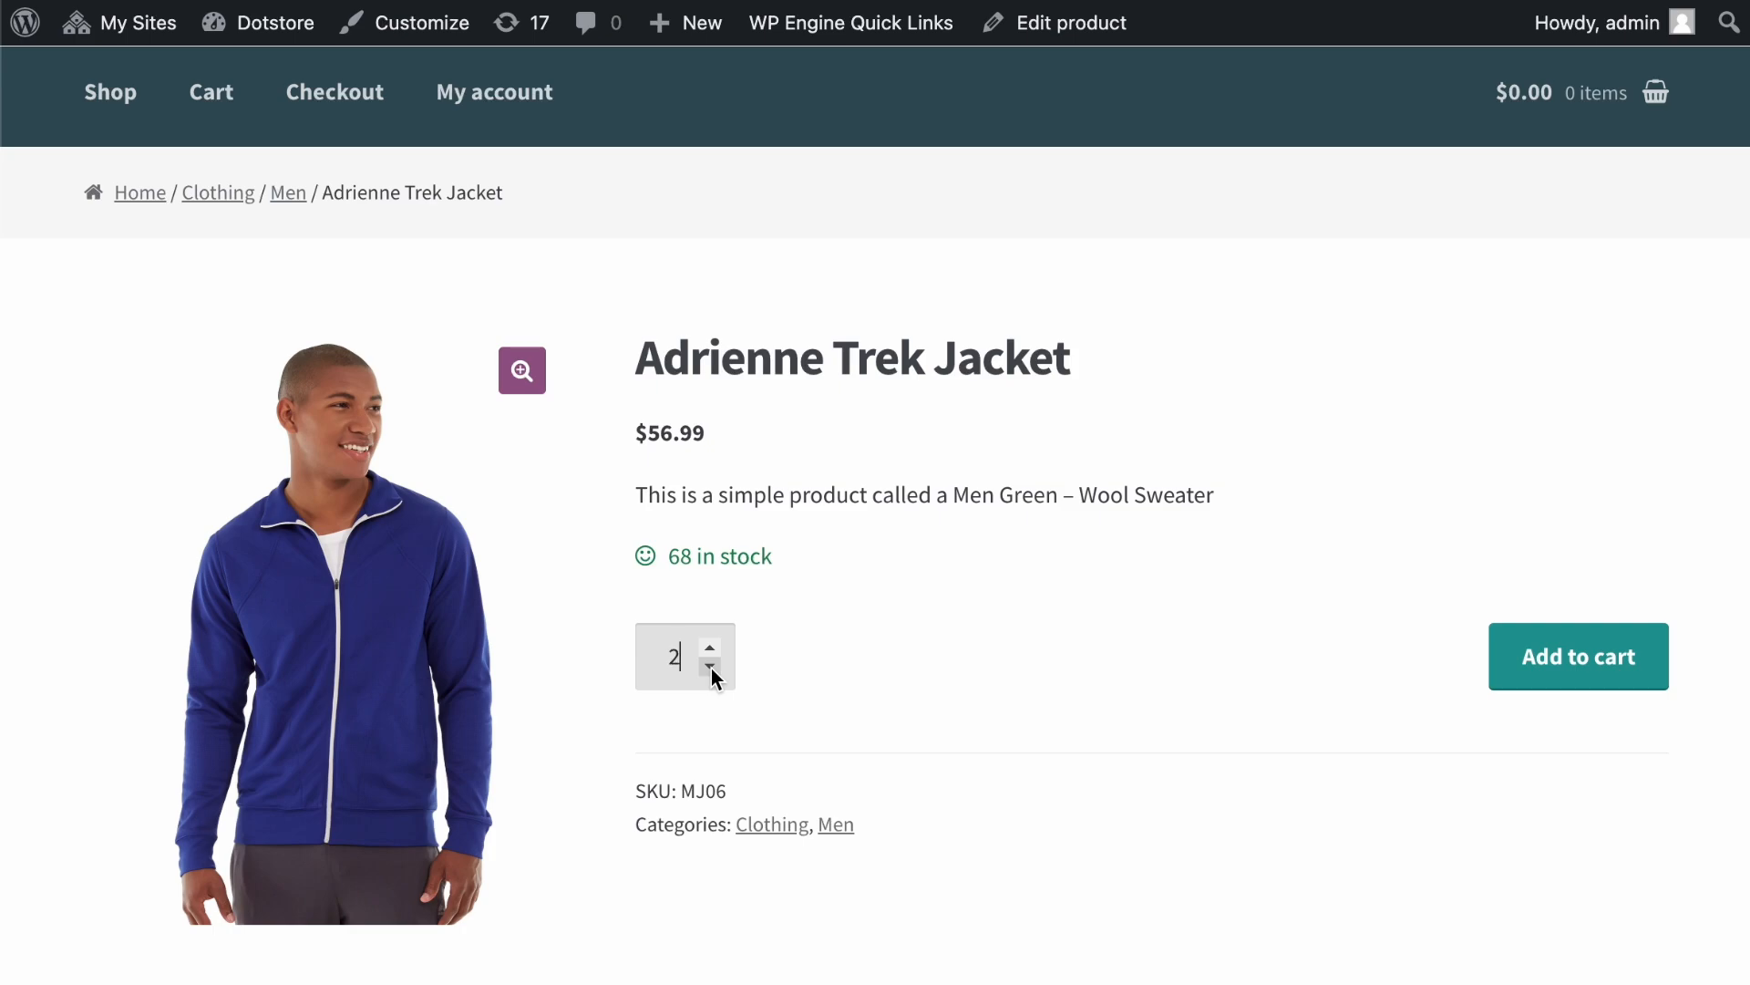
{"action": "type", "text": "4"}
{"action": "double_click", "coordinate": [676, 656]}
{"action": "type", "text": "5"}
{"action": "left_click", "coordinate": [1550, 672]}
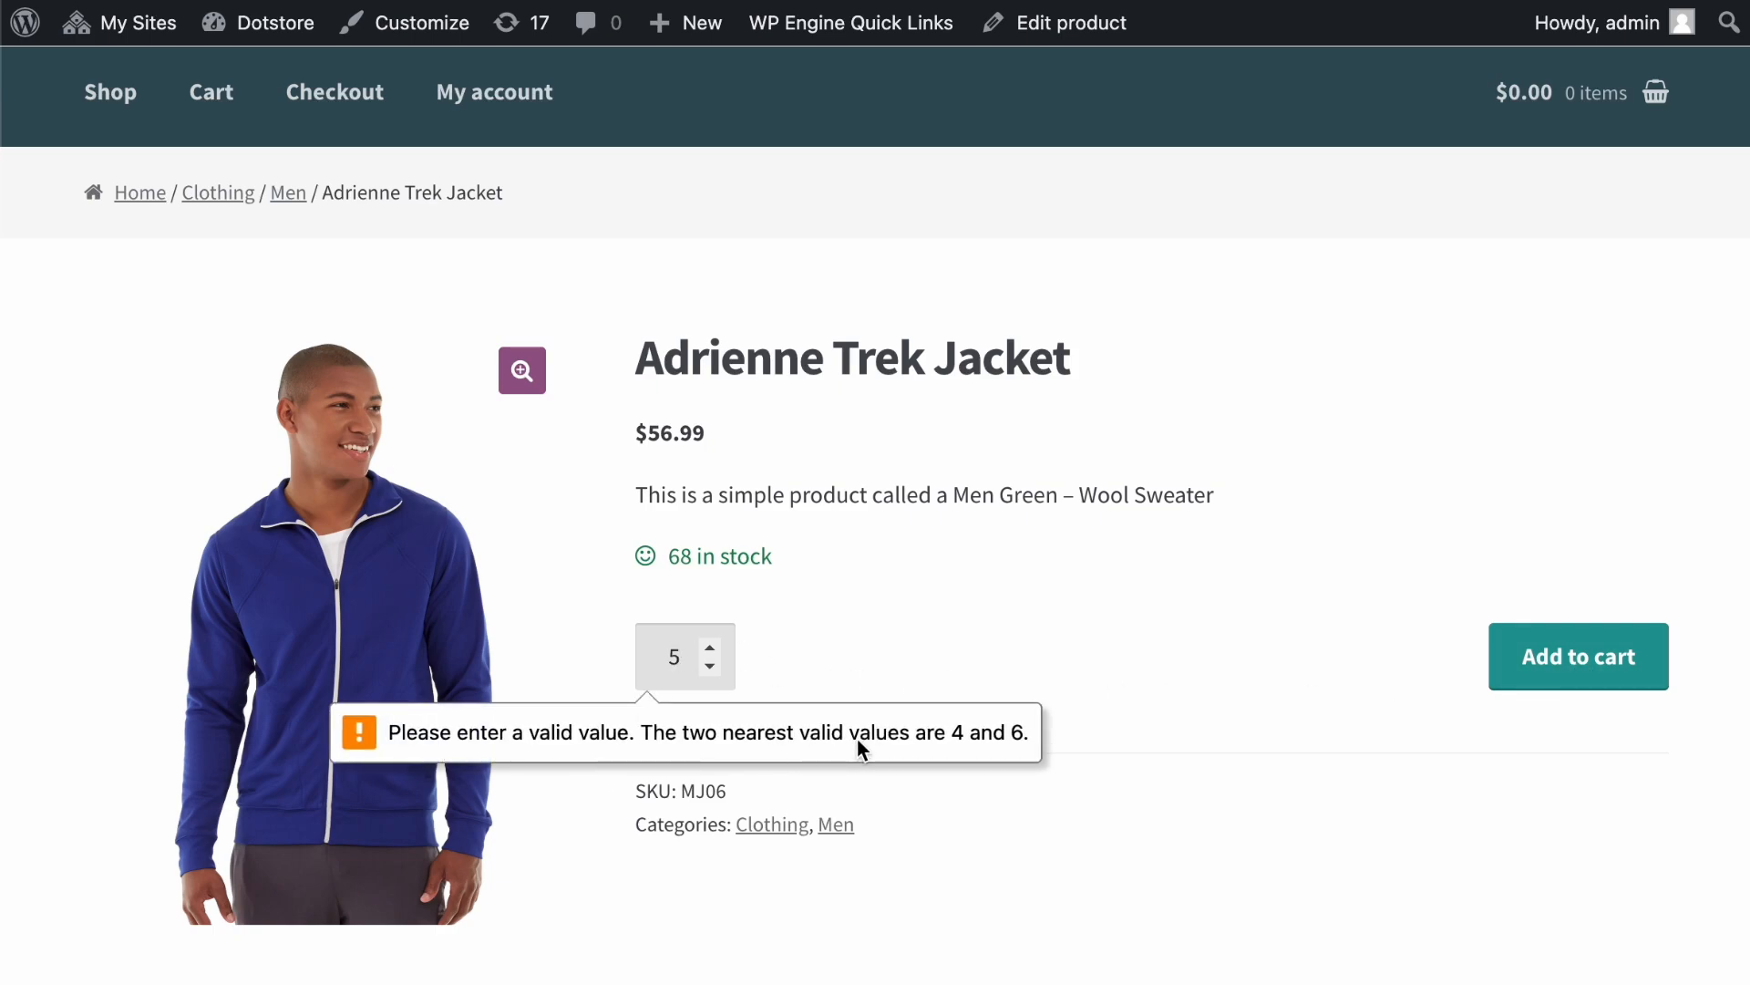
Set the jacket's quantity to 4 and add it to the cart
{"action": "left_click", "coordinate": [709, 666]}
{"action": "left_click", "coordinate": [1578, 689]}
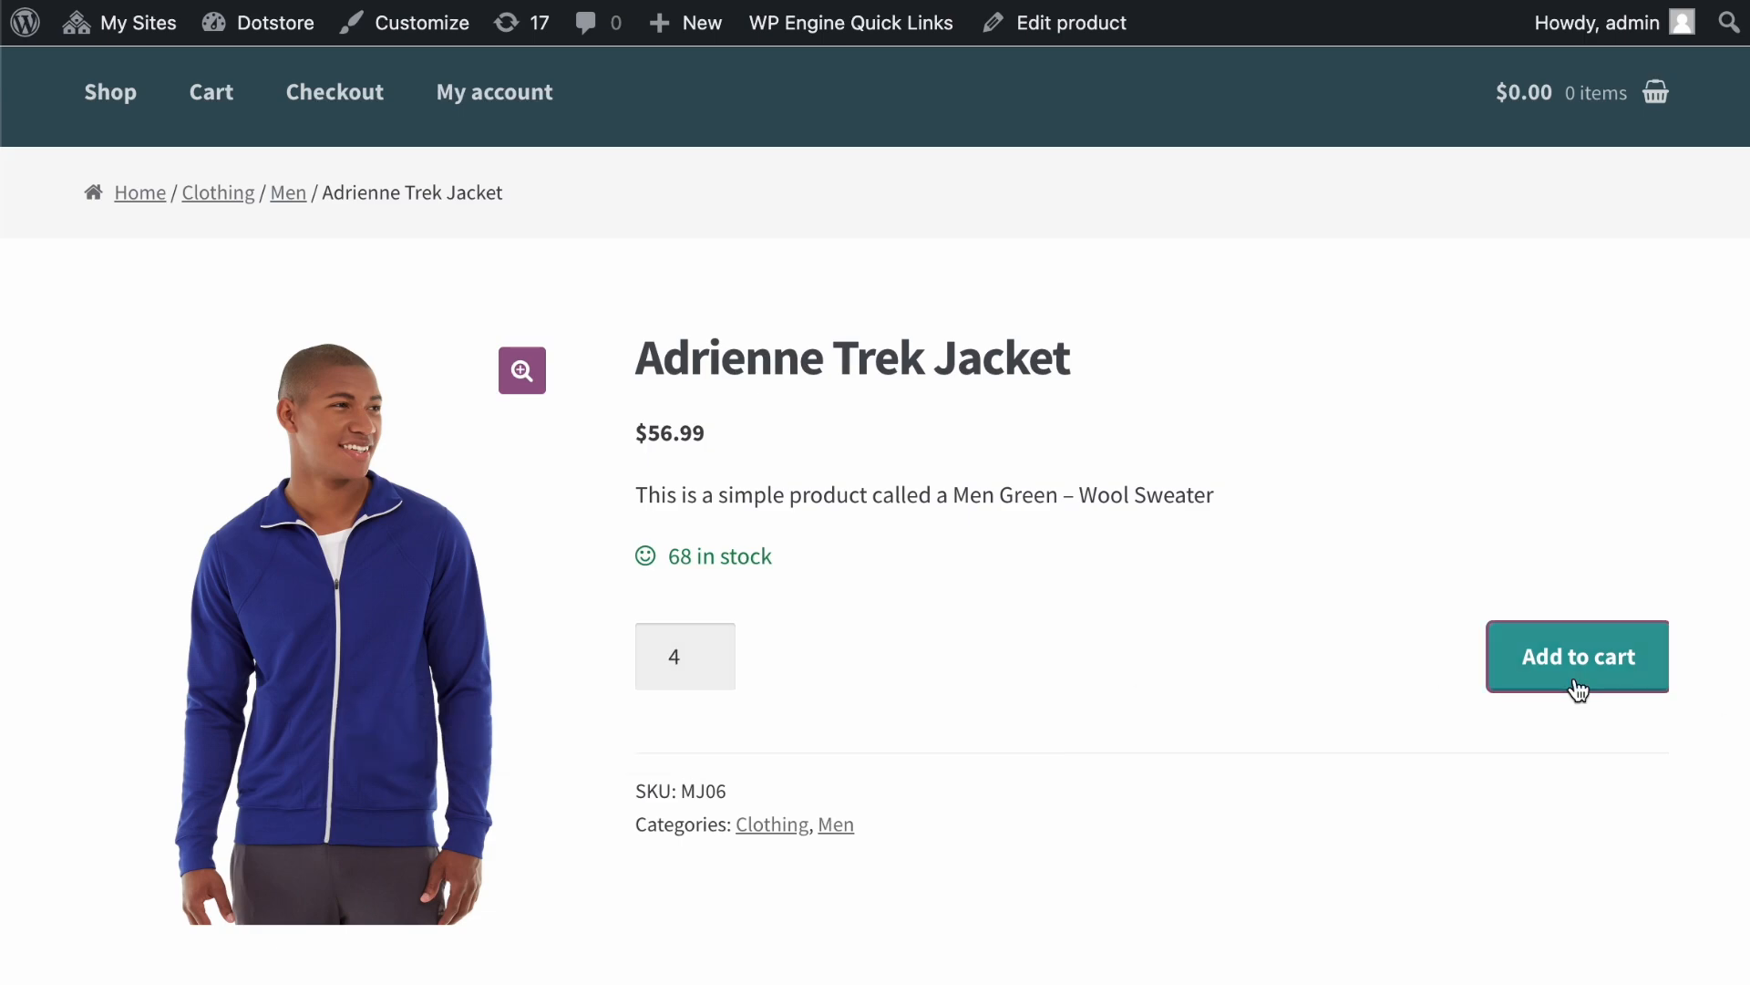
{"action": "scroll", "coordinate": [1485, 758], "scroll_direction": "down", "scroll_amount": 6}
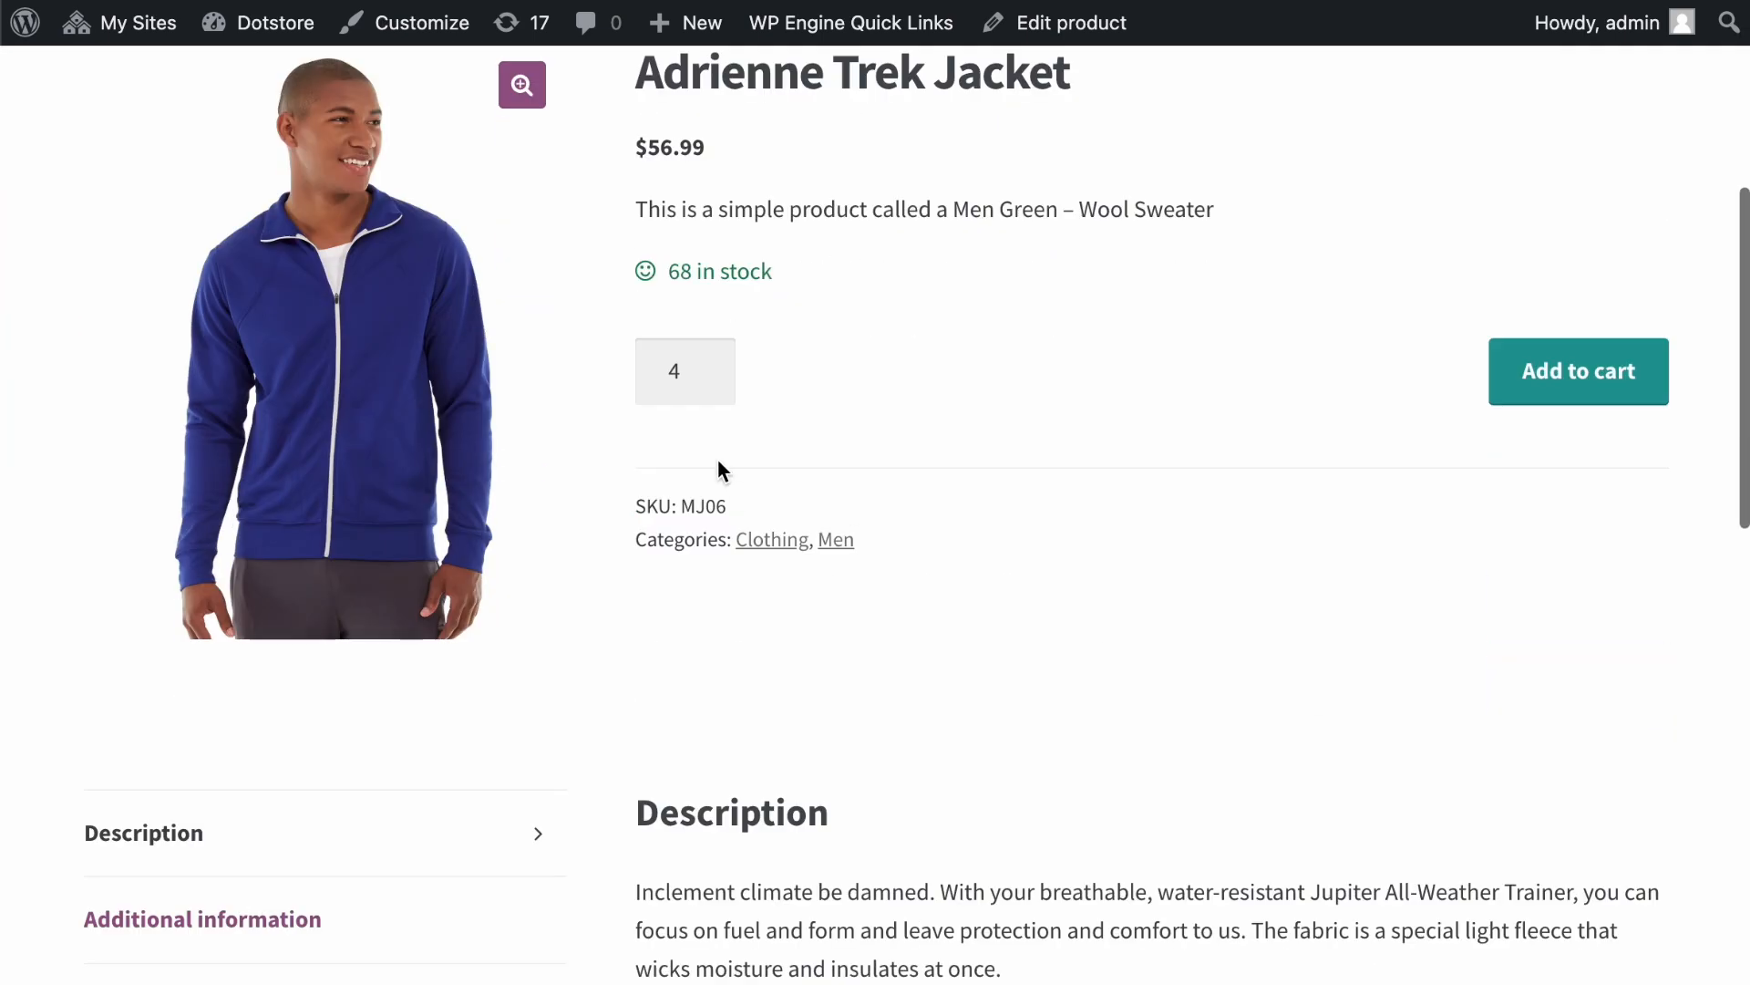
Try to add the jacket to the cart with a quantity of 7
{"action": "scroll", "coordinate": [718, 470], "scroll_direction": "up", "scroll_amount": 2}
{"action": "double_click", "coordinate": [682, 484]}
{"action": "type", "text": "7"}
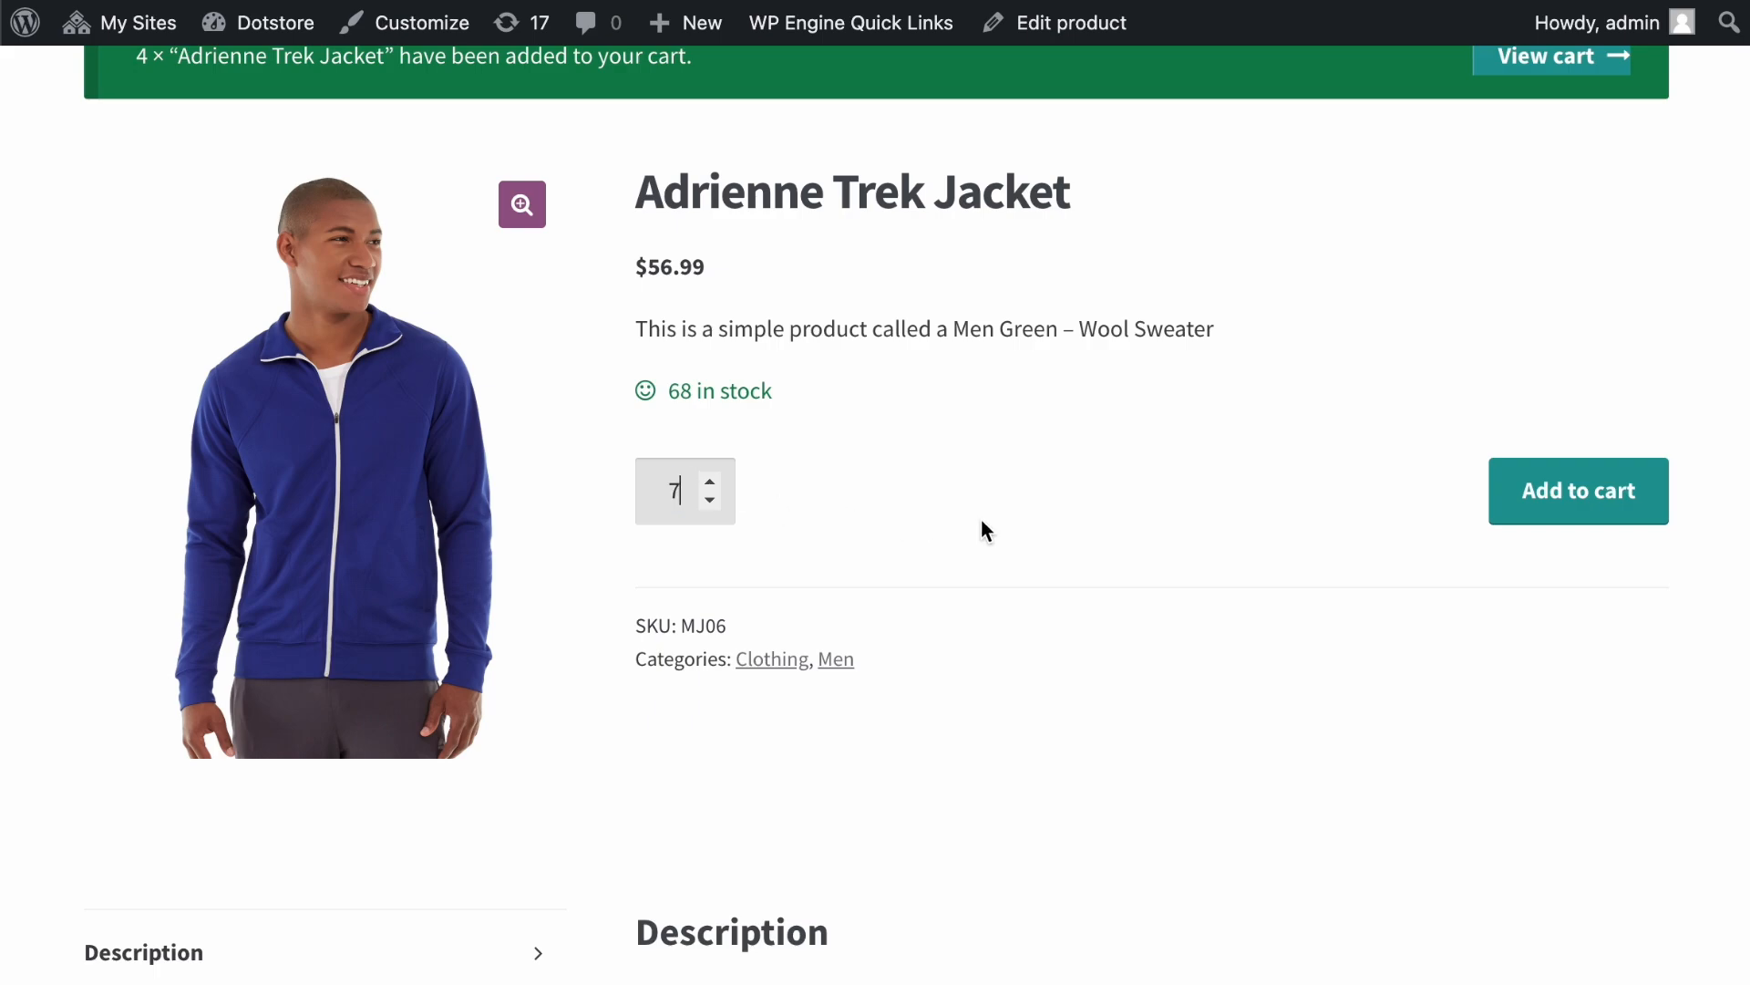
{"action": "scroll", "coordinate": [1418, 545], "scroll_direction": "up", "scroll_amount": 1}
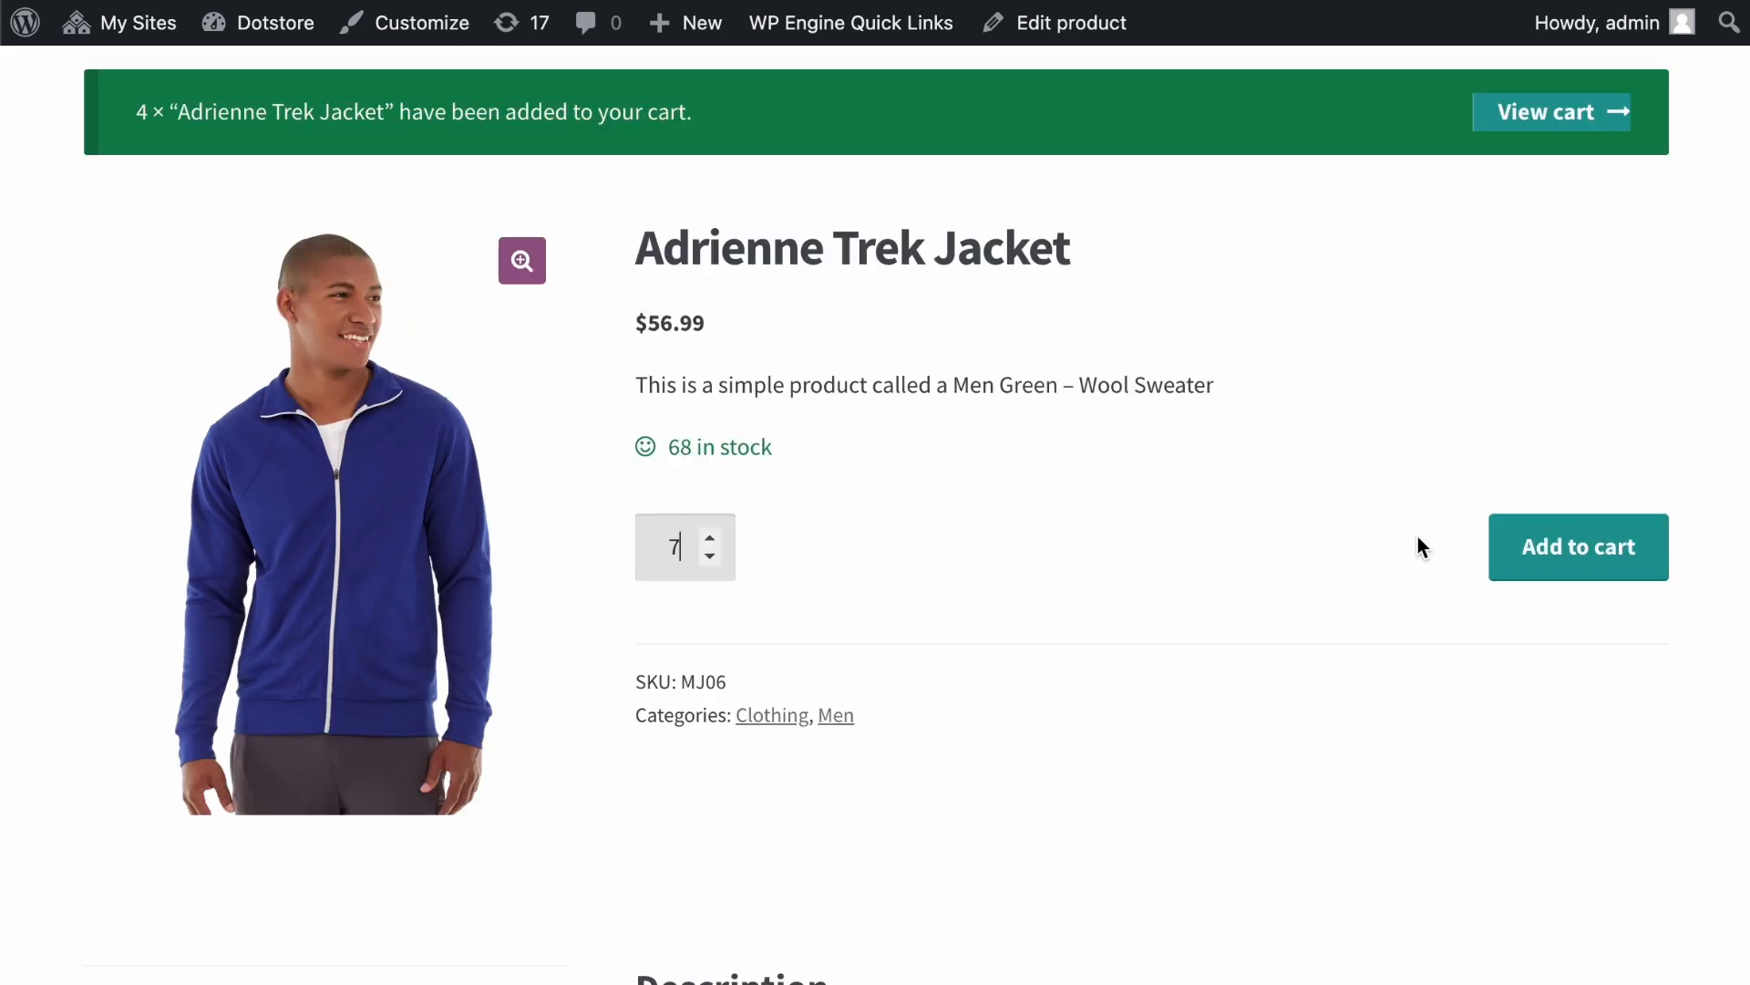
{"action": "left_click", "coordinate": [1555, 544]}
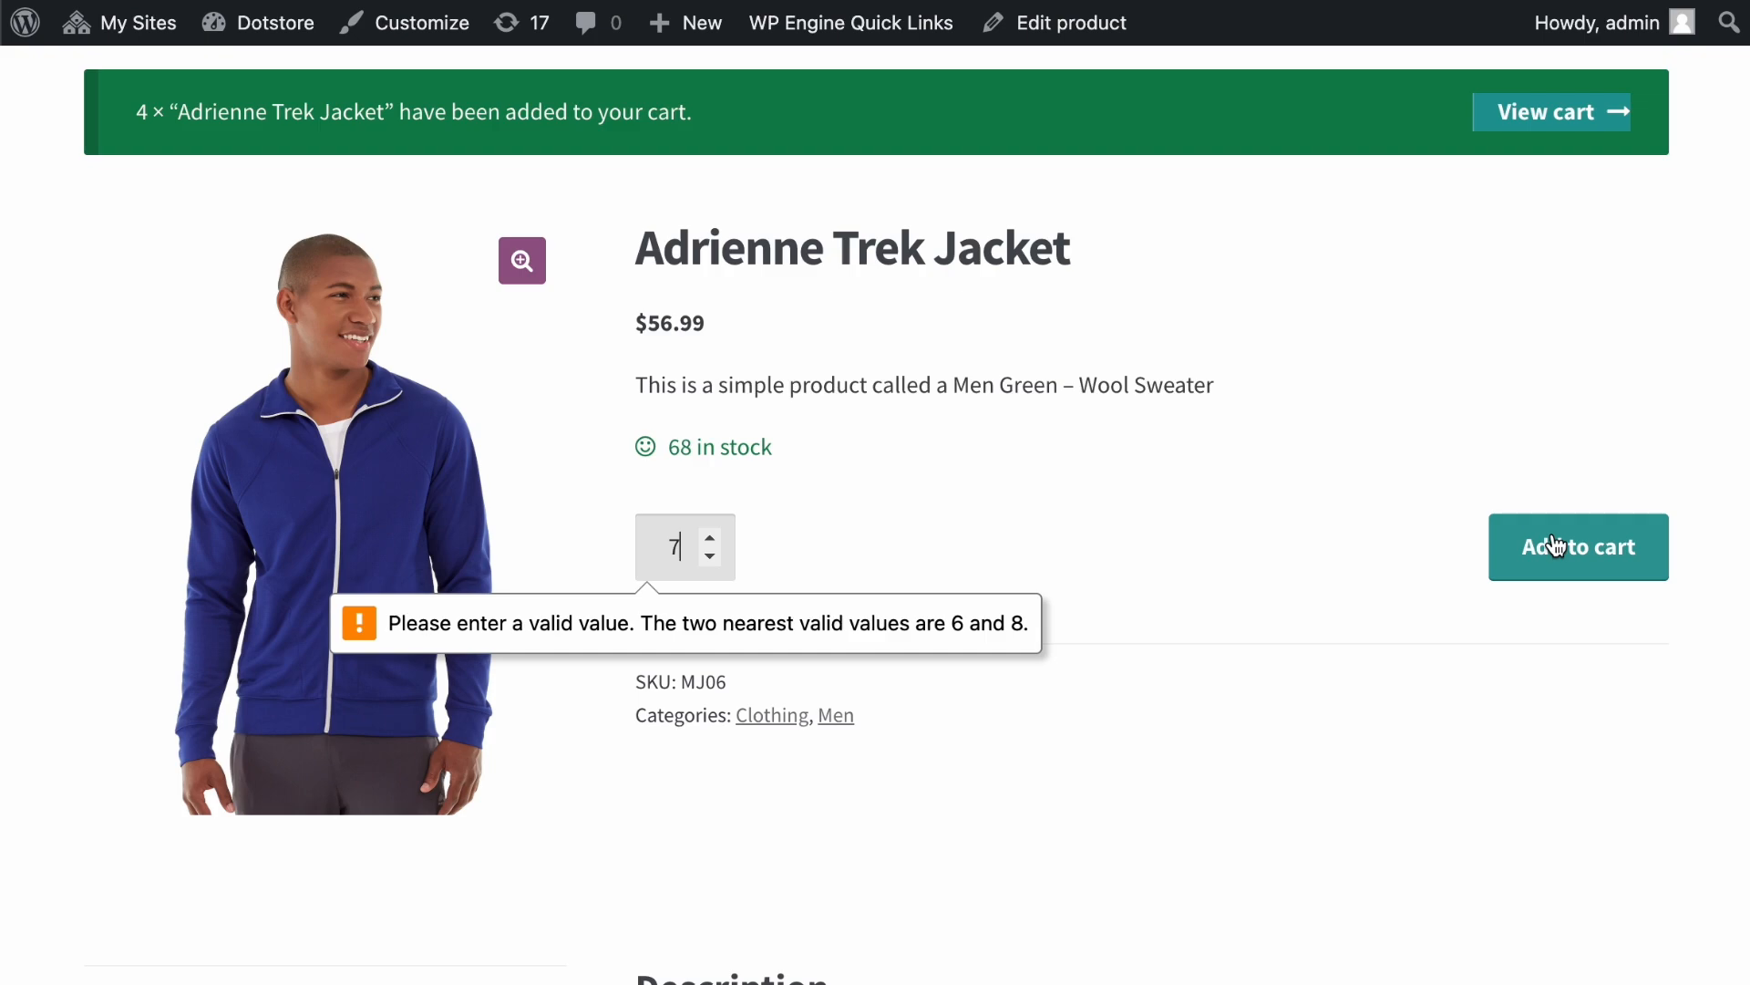
{"action": "left_click", "coordinate": [1555, 544]}
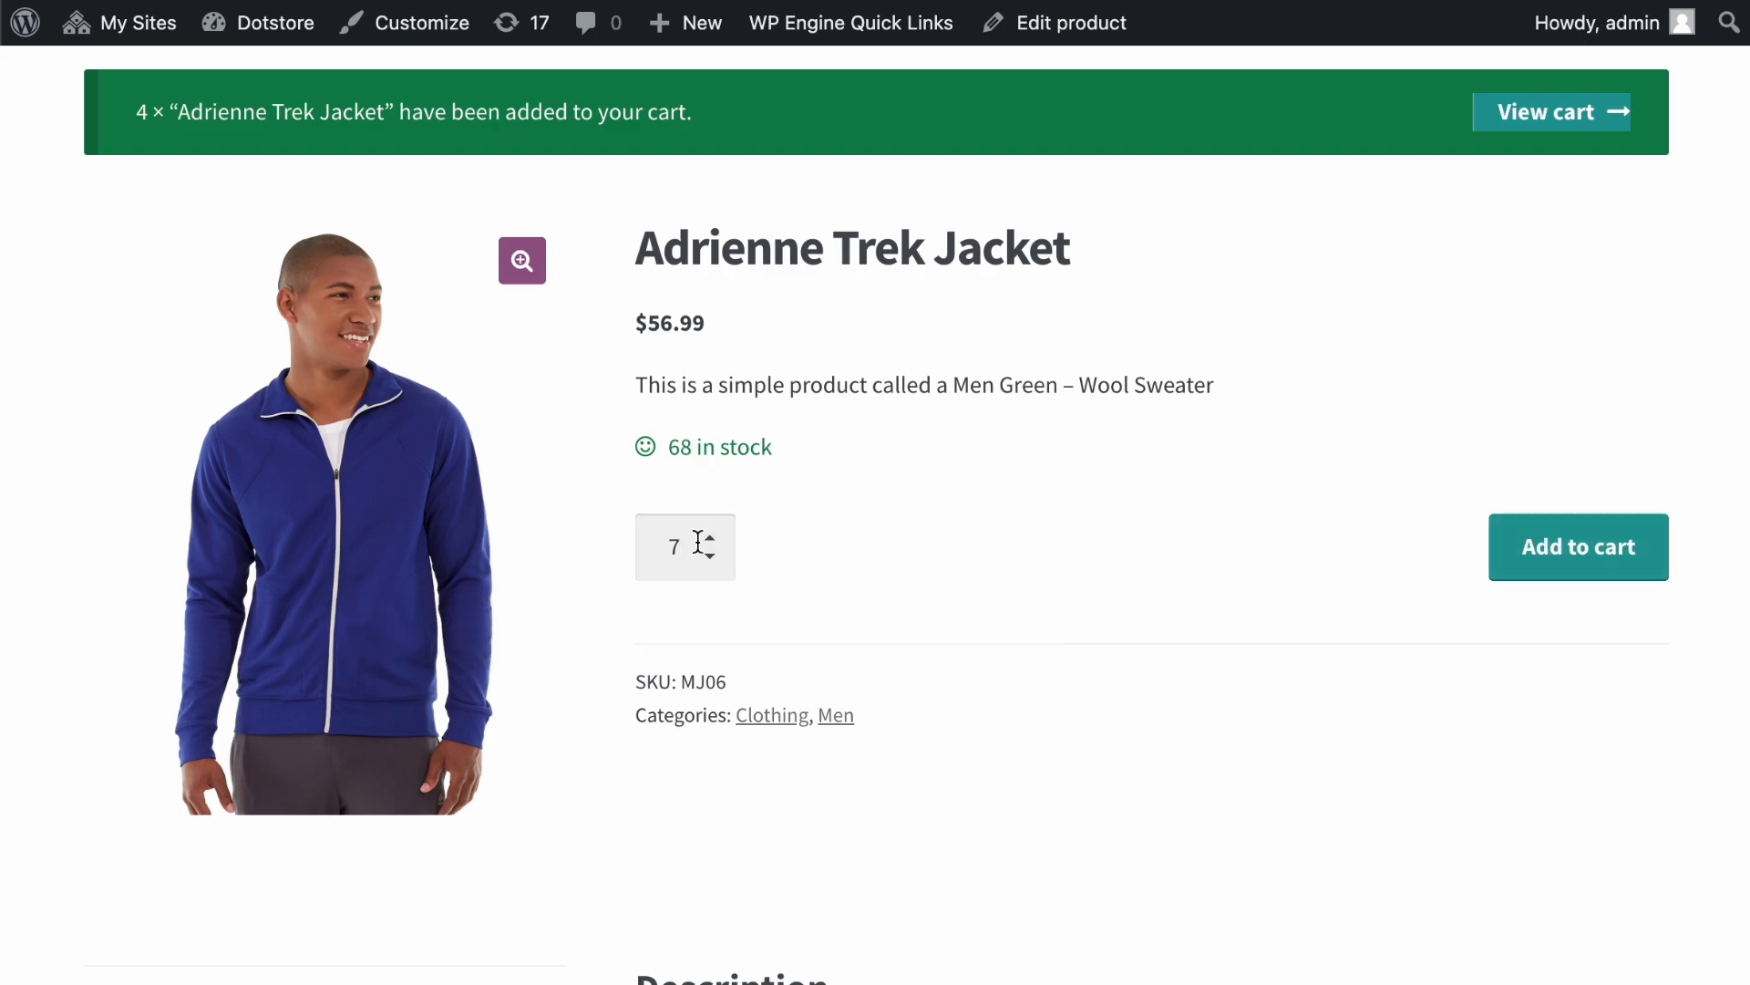
Set the jacket's quantity on the product page to 30 without adding it to the cart
{"action": "left_click", "coordinate": [709, 554]}
{"action": "double_click", "coordinate": [677, 544]}
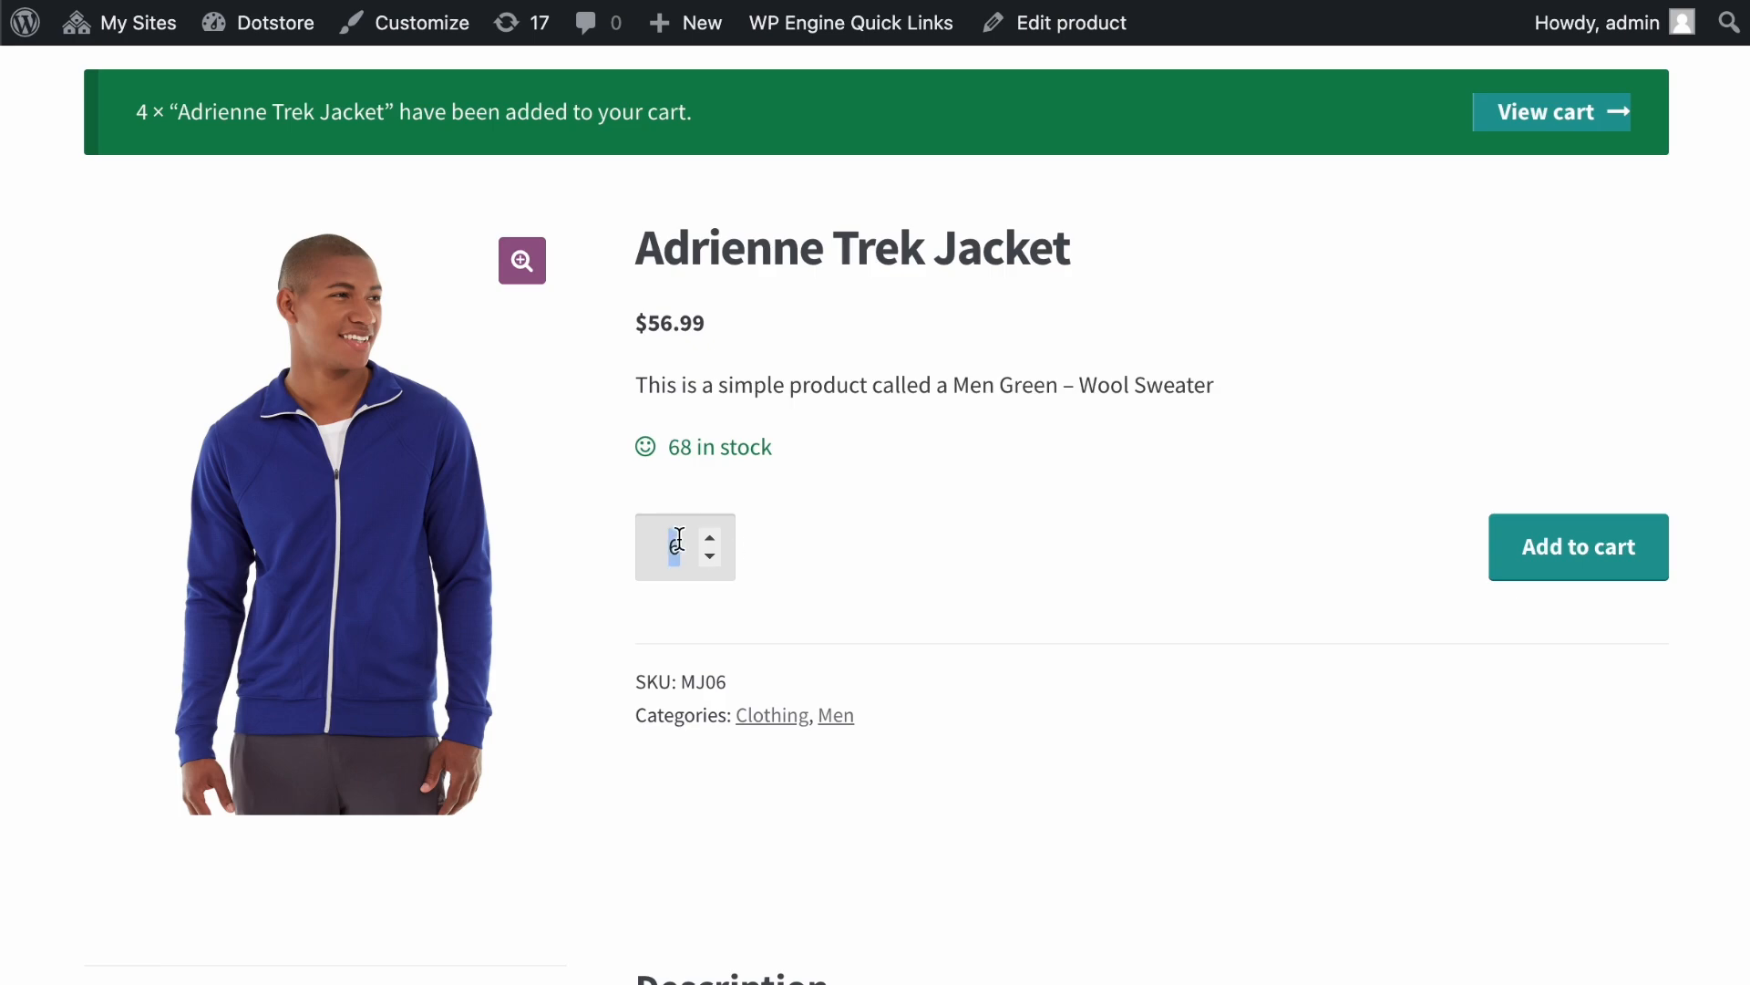
{"action": "left_click", "coordinate": [679, 539]}
{"action": "left_click", "coordinate": [900, 547]}
Open the cart at the Adrienne Trek Jacket's line item
{"action": "scroll", "coordinate": [901, 552], "scroll_direction": "up", "scroll_amount": 4}
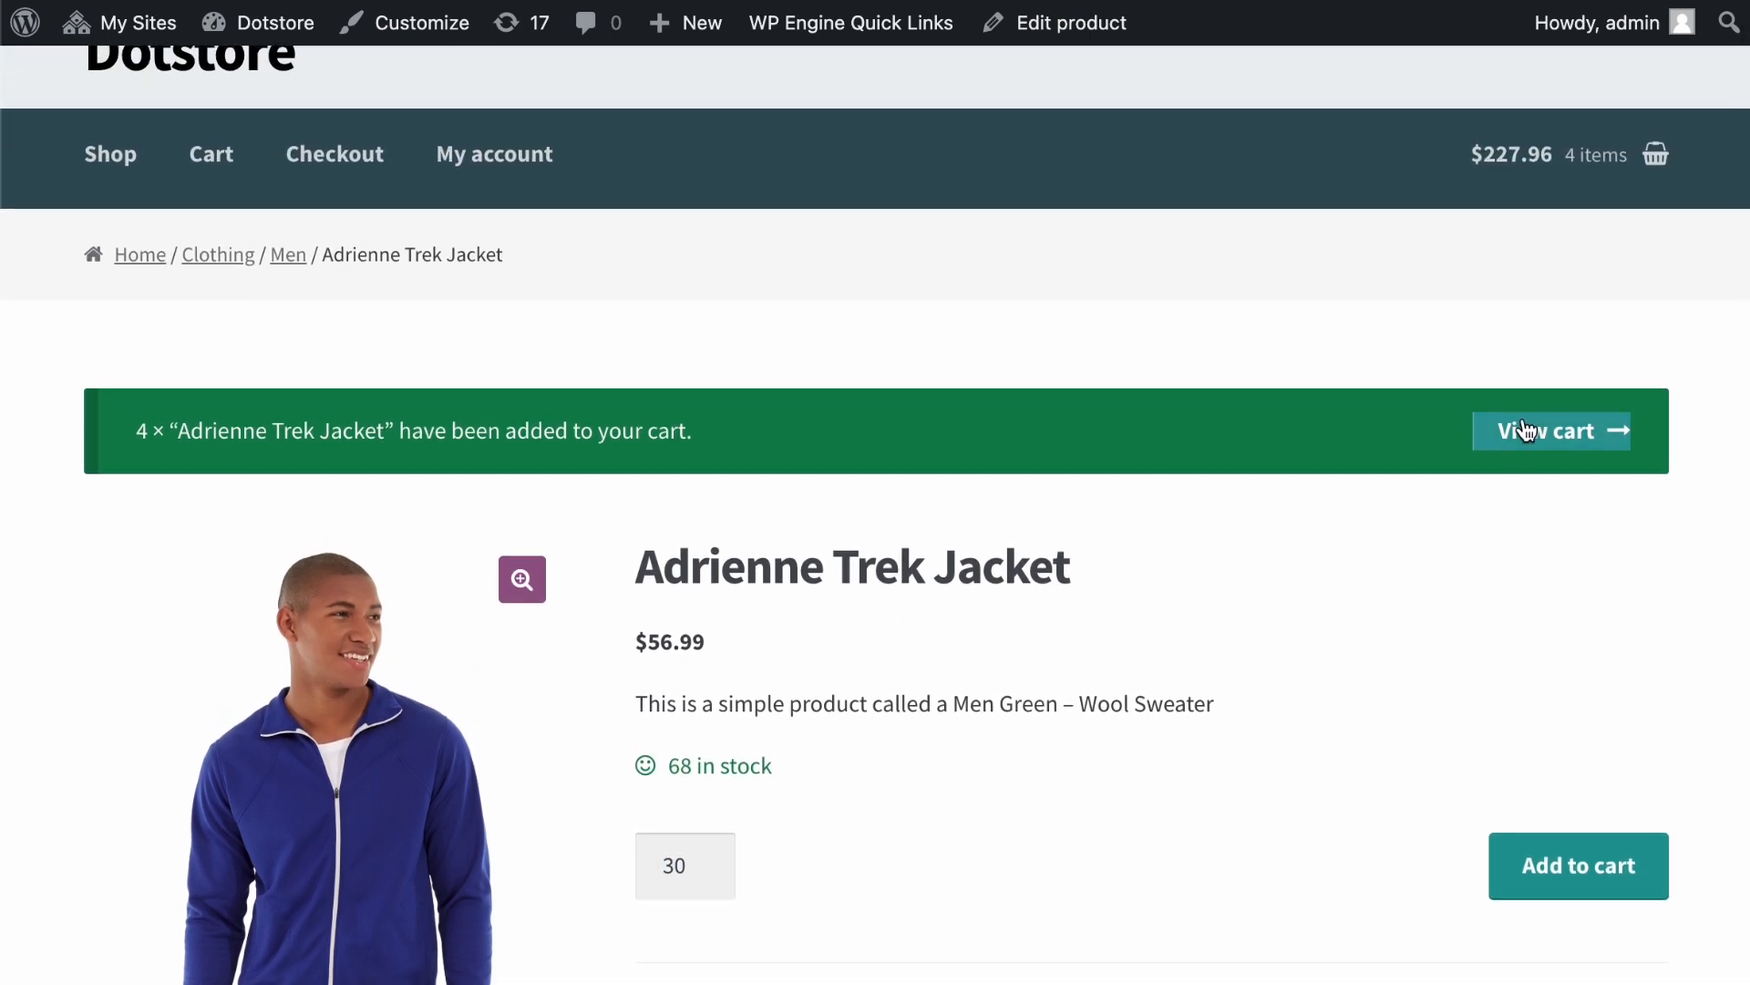
{"action": "left_click", "coordinate": [1524, 430]}
{"action": "scroll", "coordinate": [1531, 410], "scroll_direction": "down", "scroll_amount": 3}
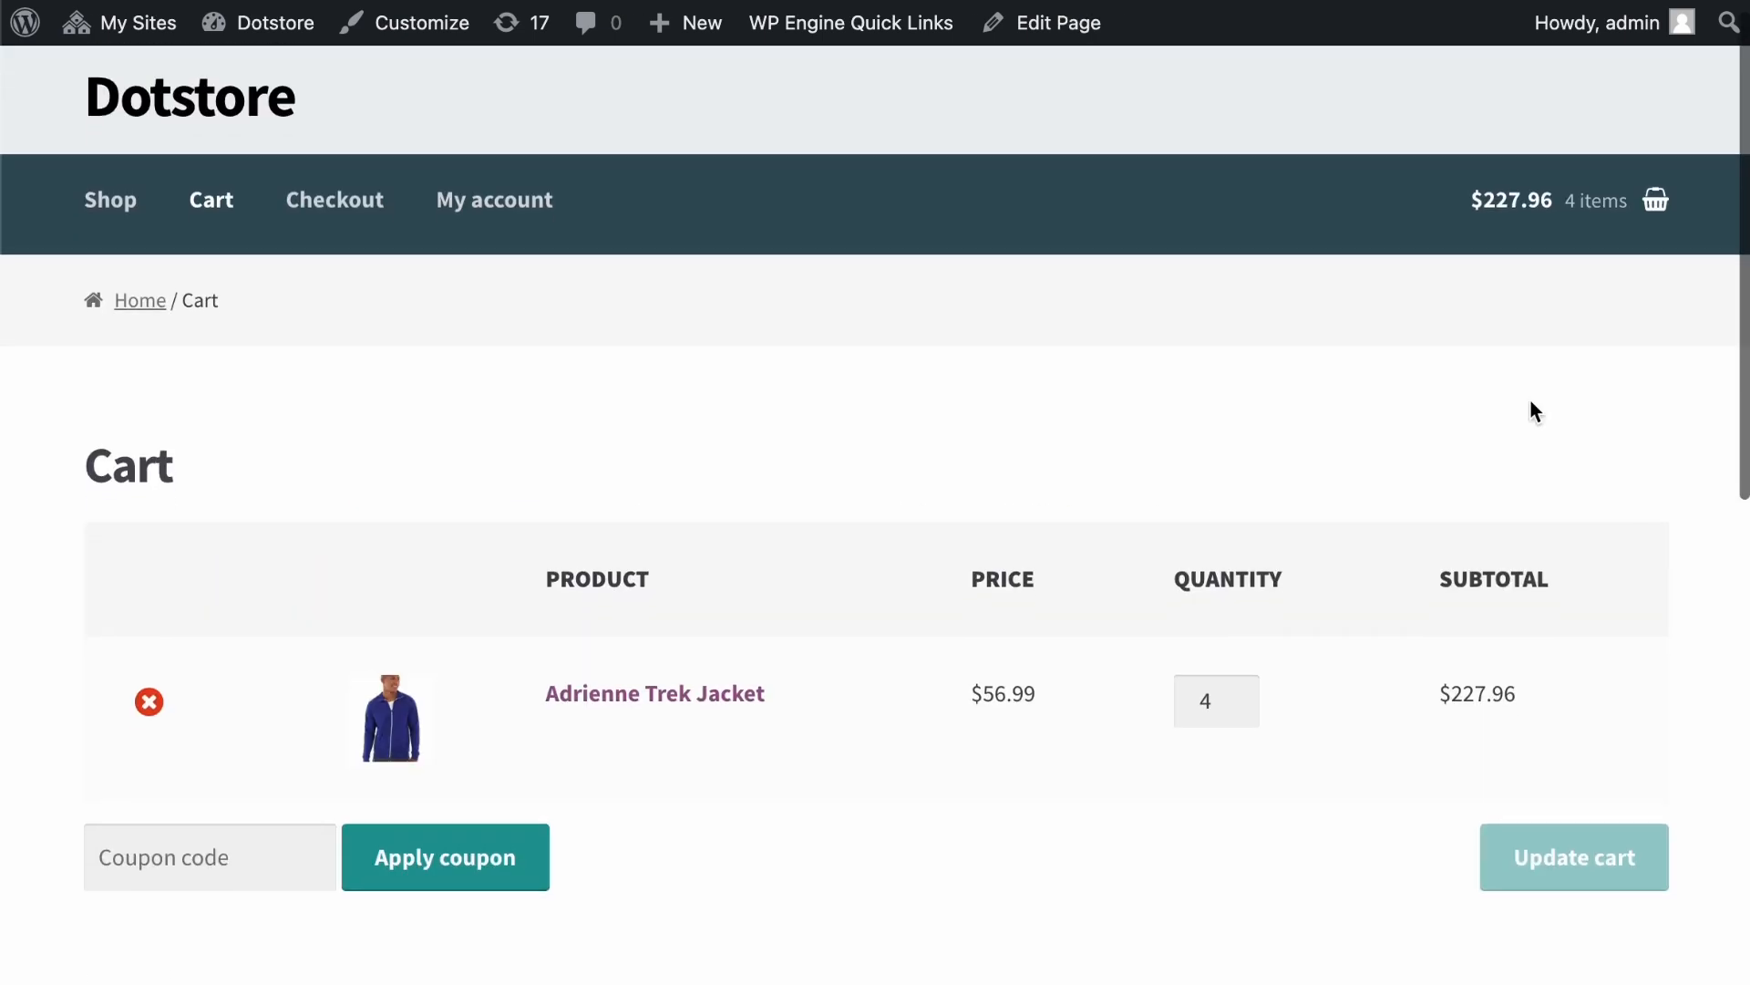
Raise the jacket's quantity in the cart in steps of 2 without updating the cart
{"action": "left_click", "coordinate": [1239, 421]}
{"action": "left_click", "coordinate": [1240, 422]}
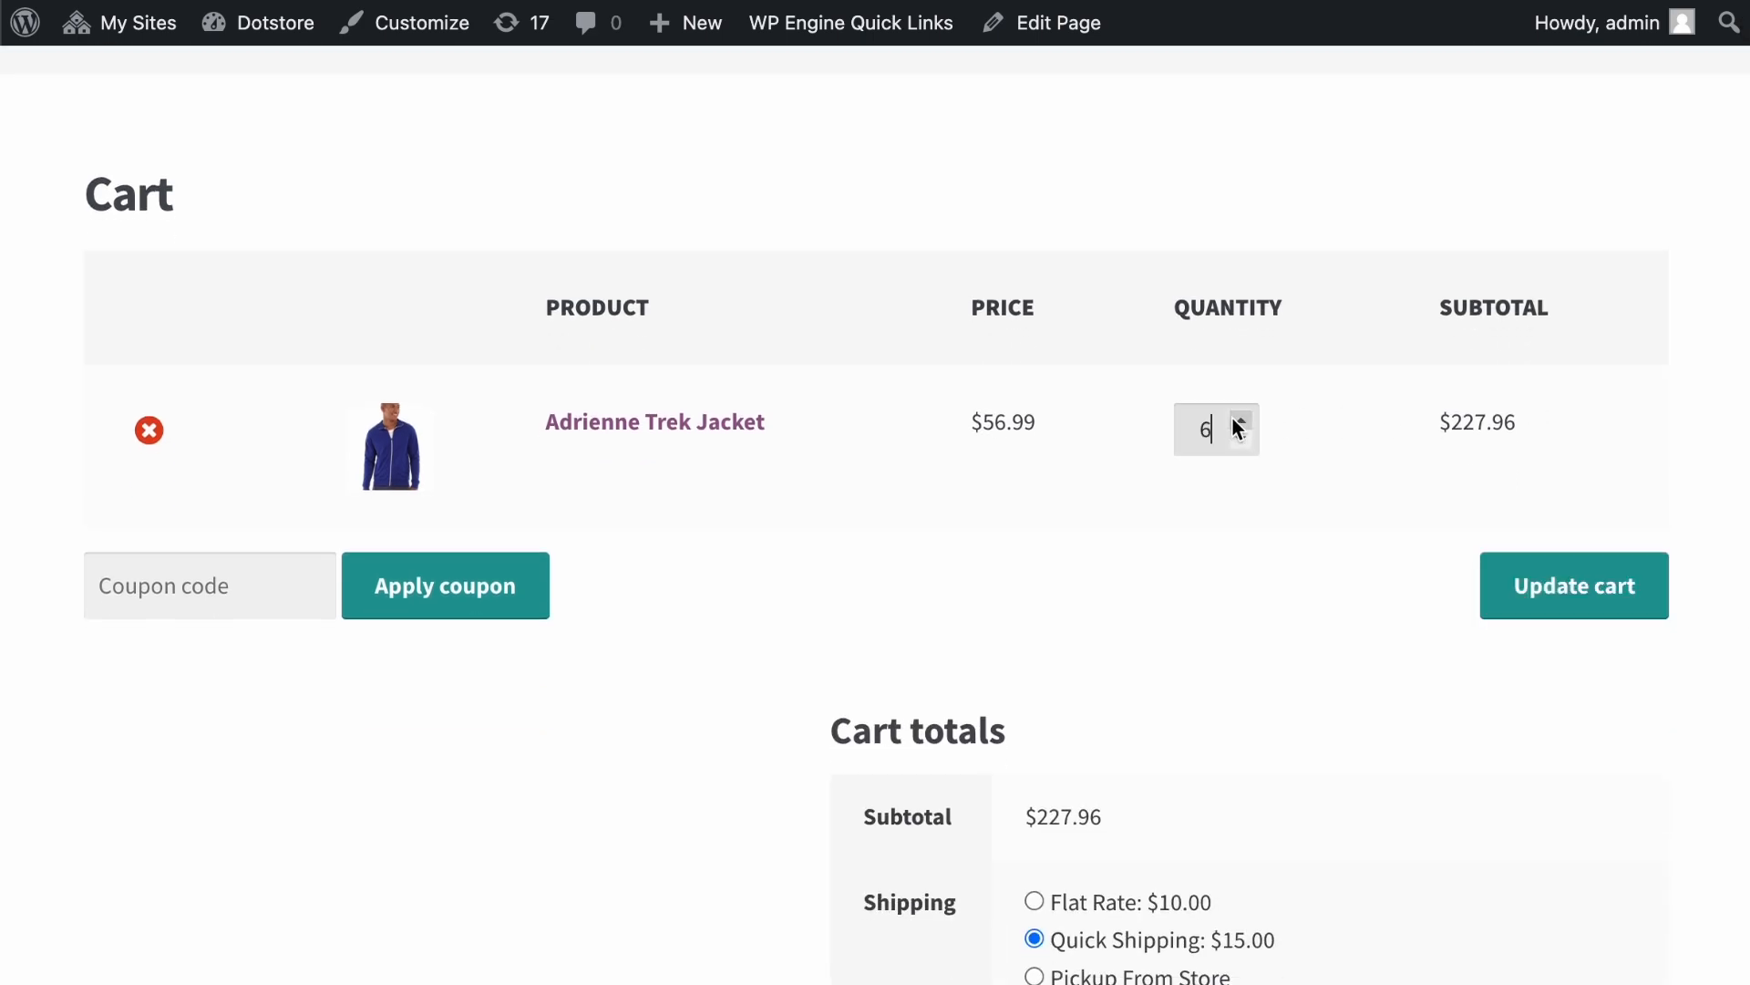
{"action": "left_click", "coordinate": [1238, 421]}
{"action": "left_click", "coordinate": [1238, 421]}
Proceed to checkout and place the order with the prefilled billing details and direct bank transfer
{"action": "scroll", "coordinate": [1272, 509], "scroll_direction": "down", "scroll_amount": 5}
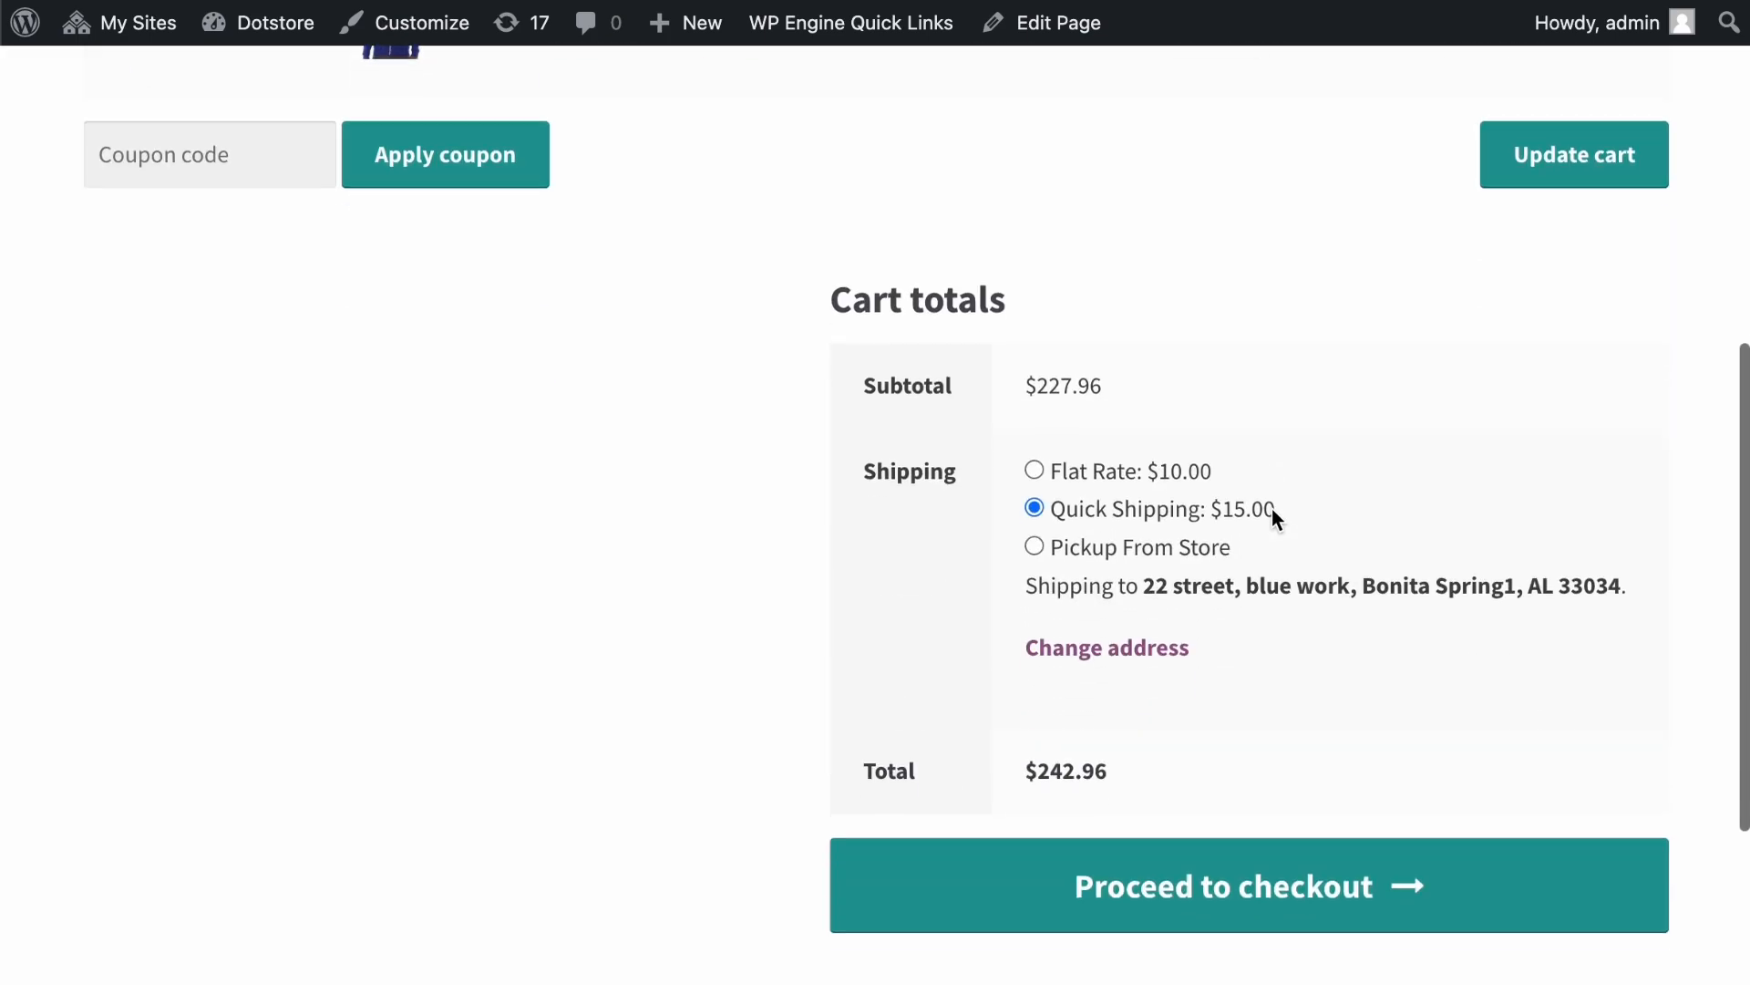
{"action": "left_click", "coordinate": [1131, 839]}
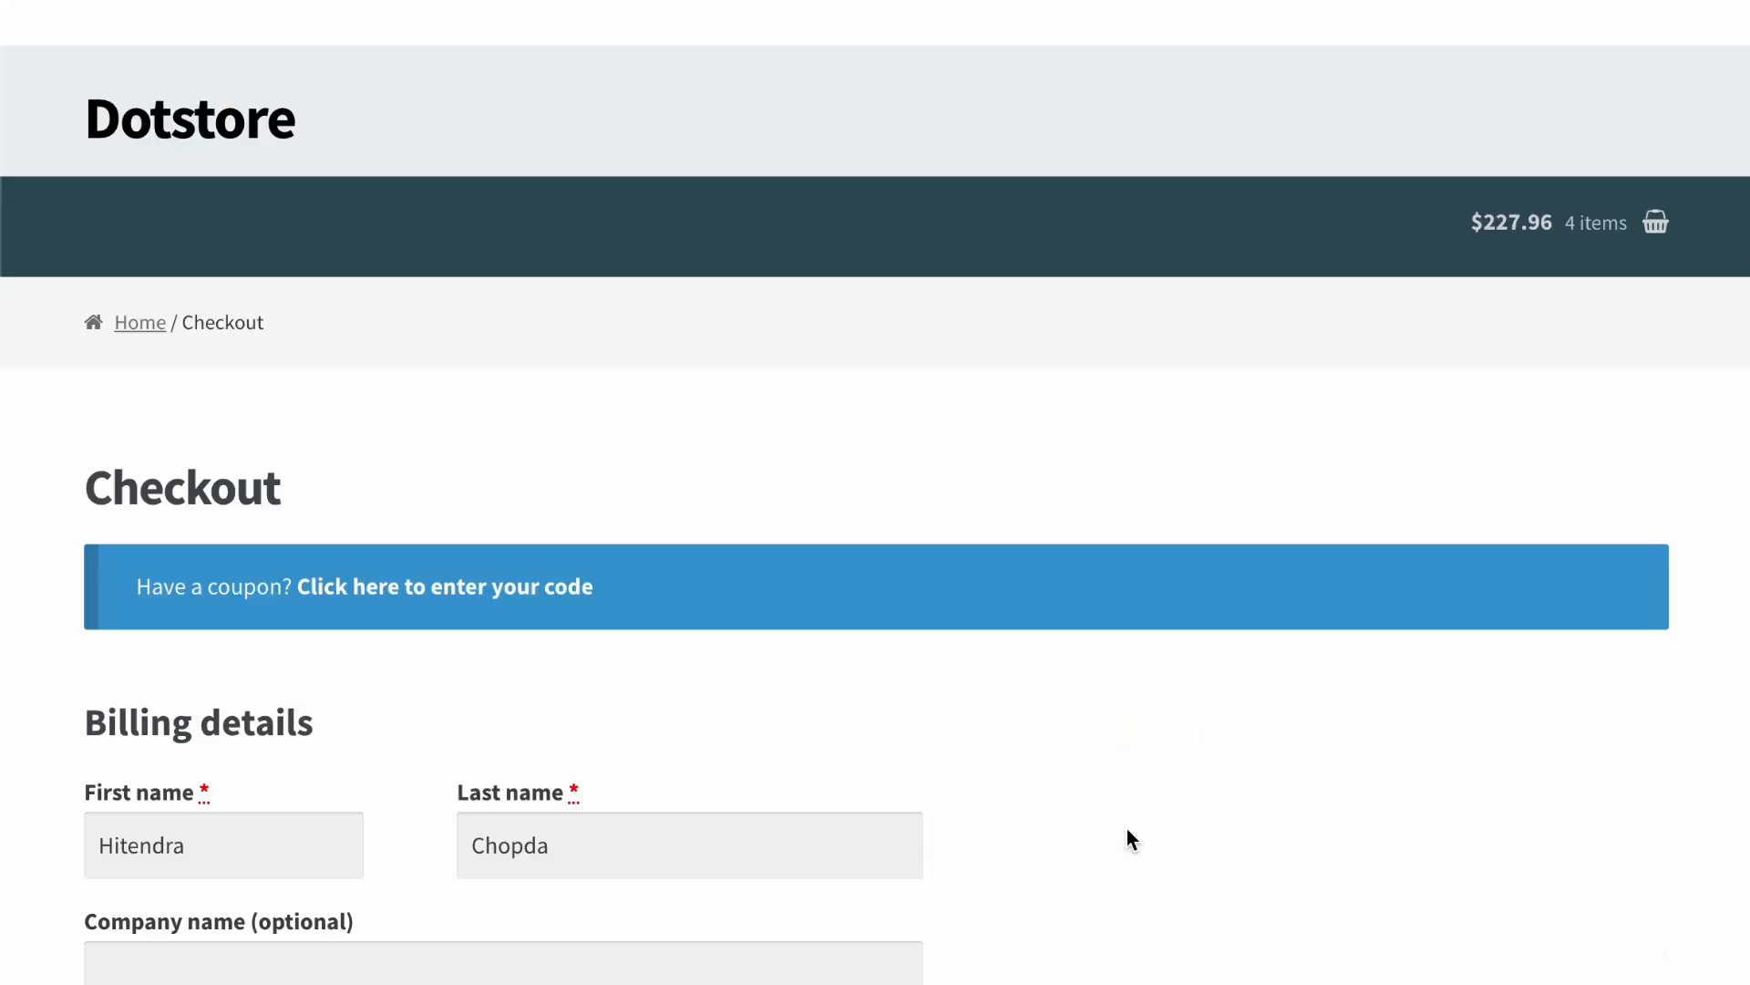
{"action": "scroll", "coordinate": [1130, 839], "scroll_direction": "down", "scroll_amount": 5}
{"action": "scroll", "coordinate": [1127, 828], "scroll_direction": "down", "scroll_amount": 8}
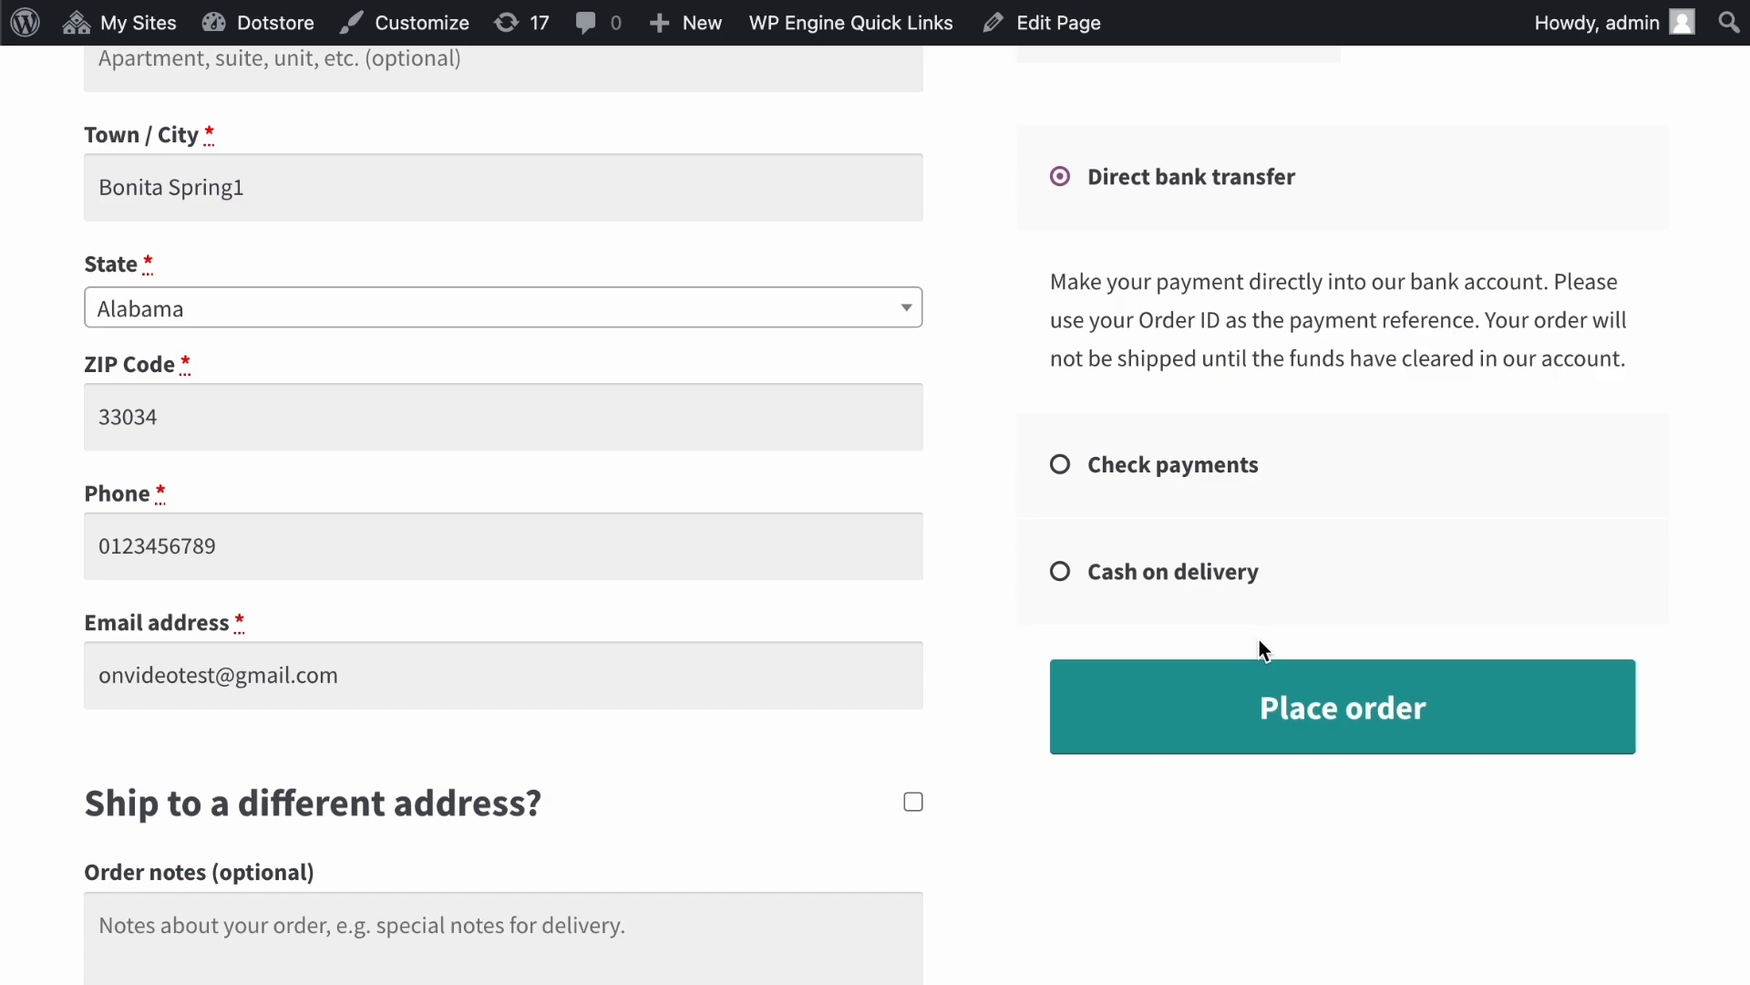
{"action": "left_click", "coordinate": [1231, 706]}
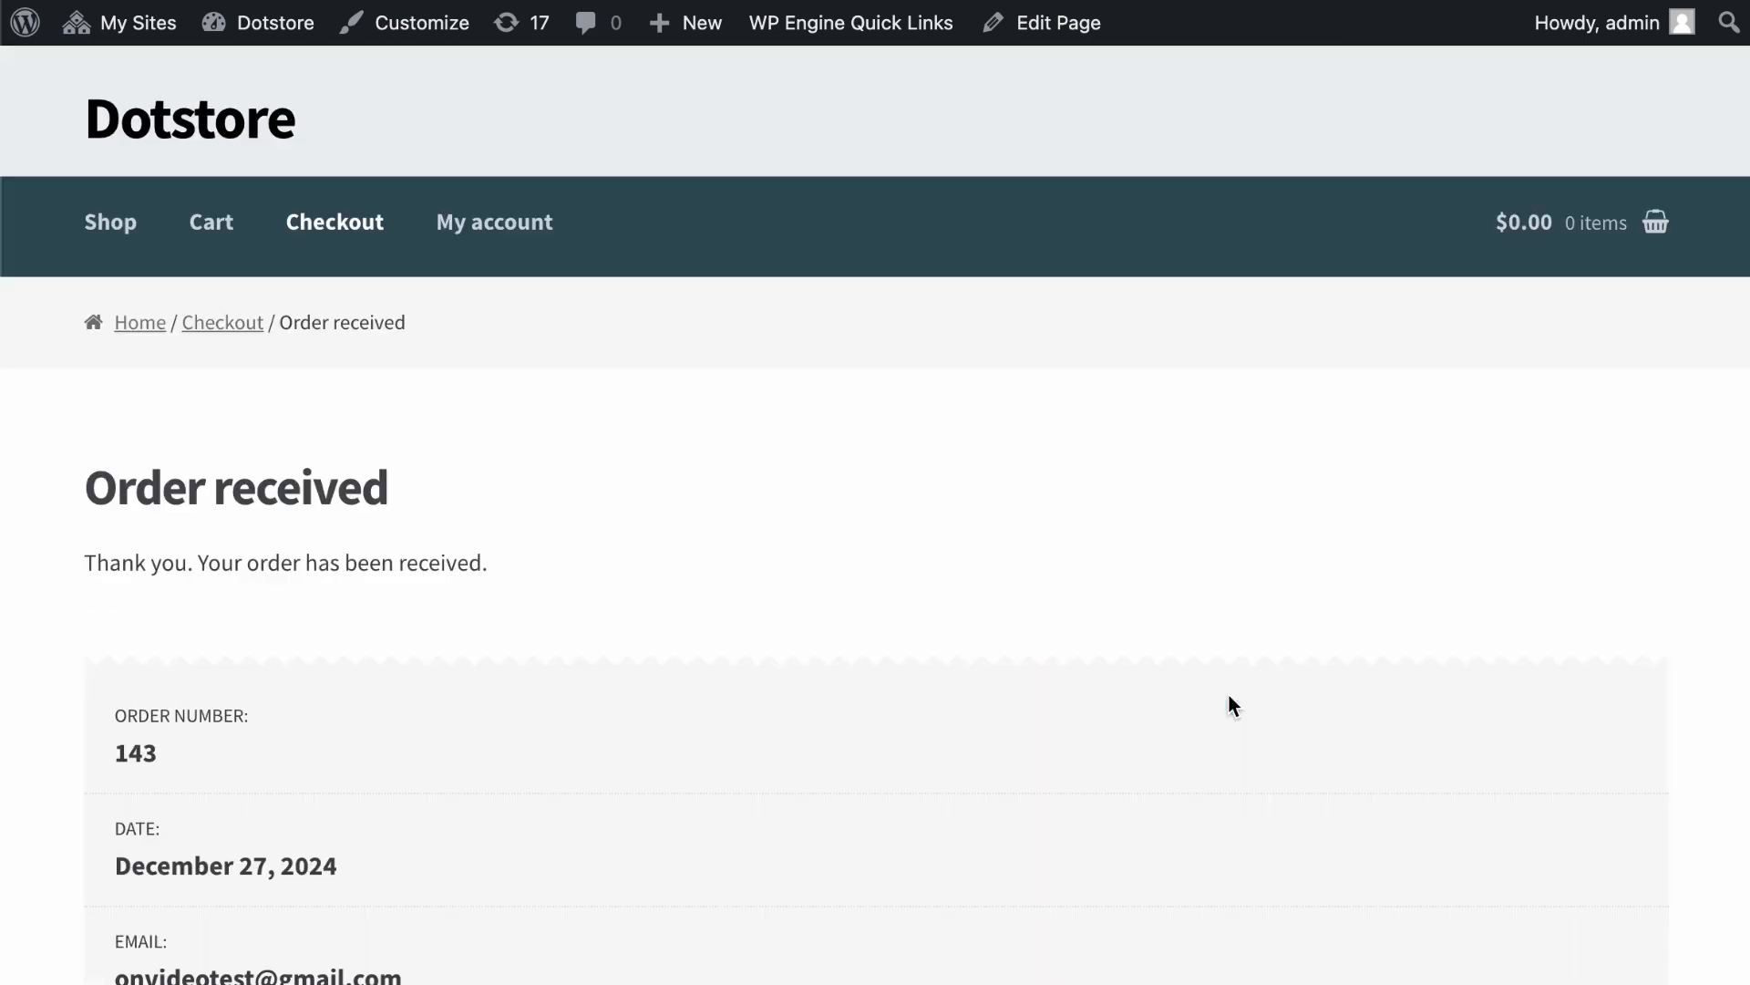
Review the received order's details for the jacket's quantity, shipping and totals
{"action": "scroll", "coordinate": [1229, 702], "scroll_direction": "down", "scroll_amount": 12}
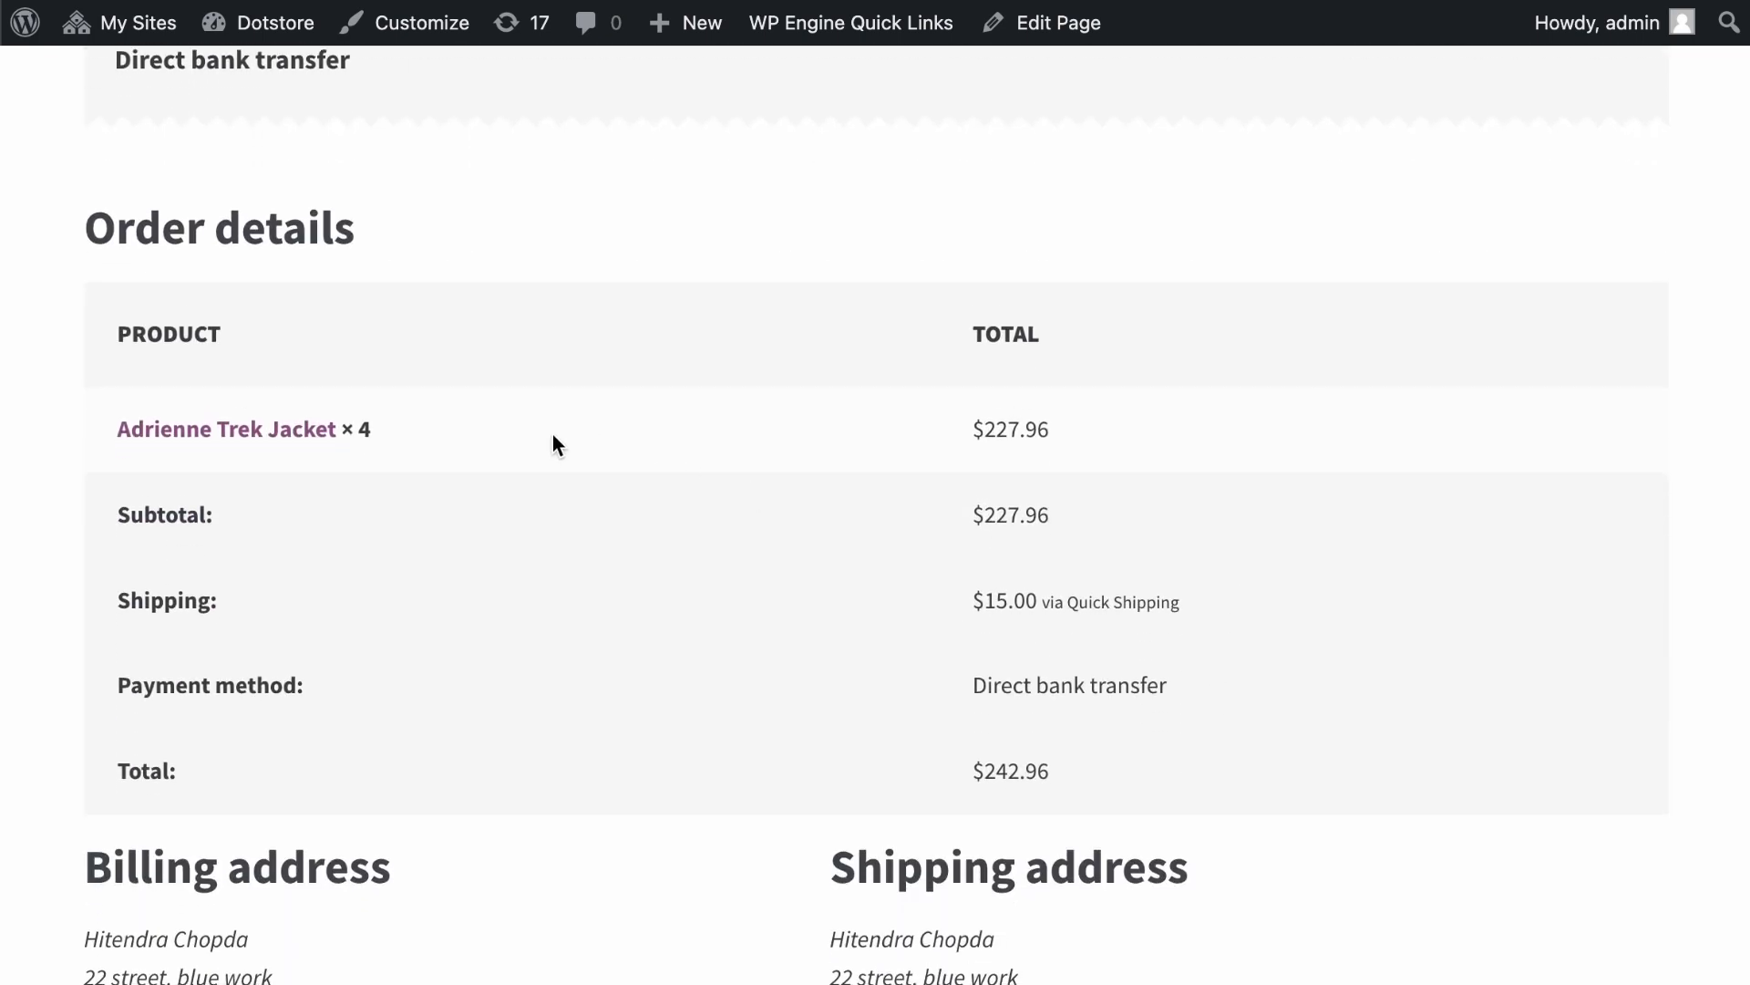
{"action": "left_click_drag", "start_coordinate": [328, 446], "coordinate": [115, 433]}
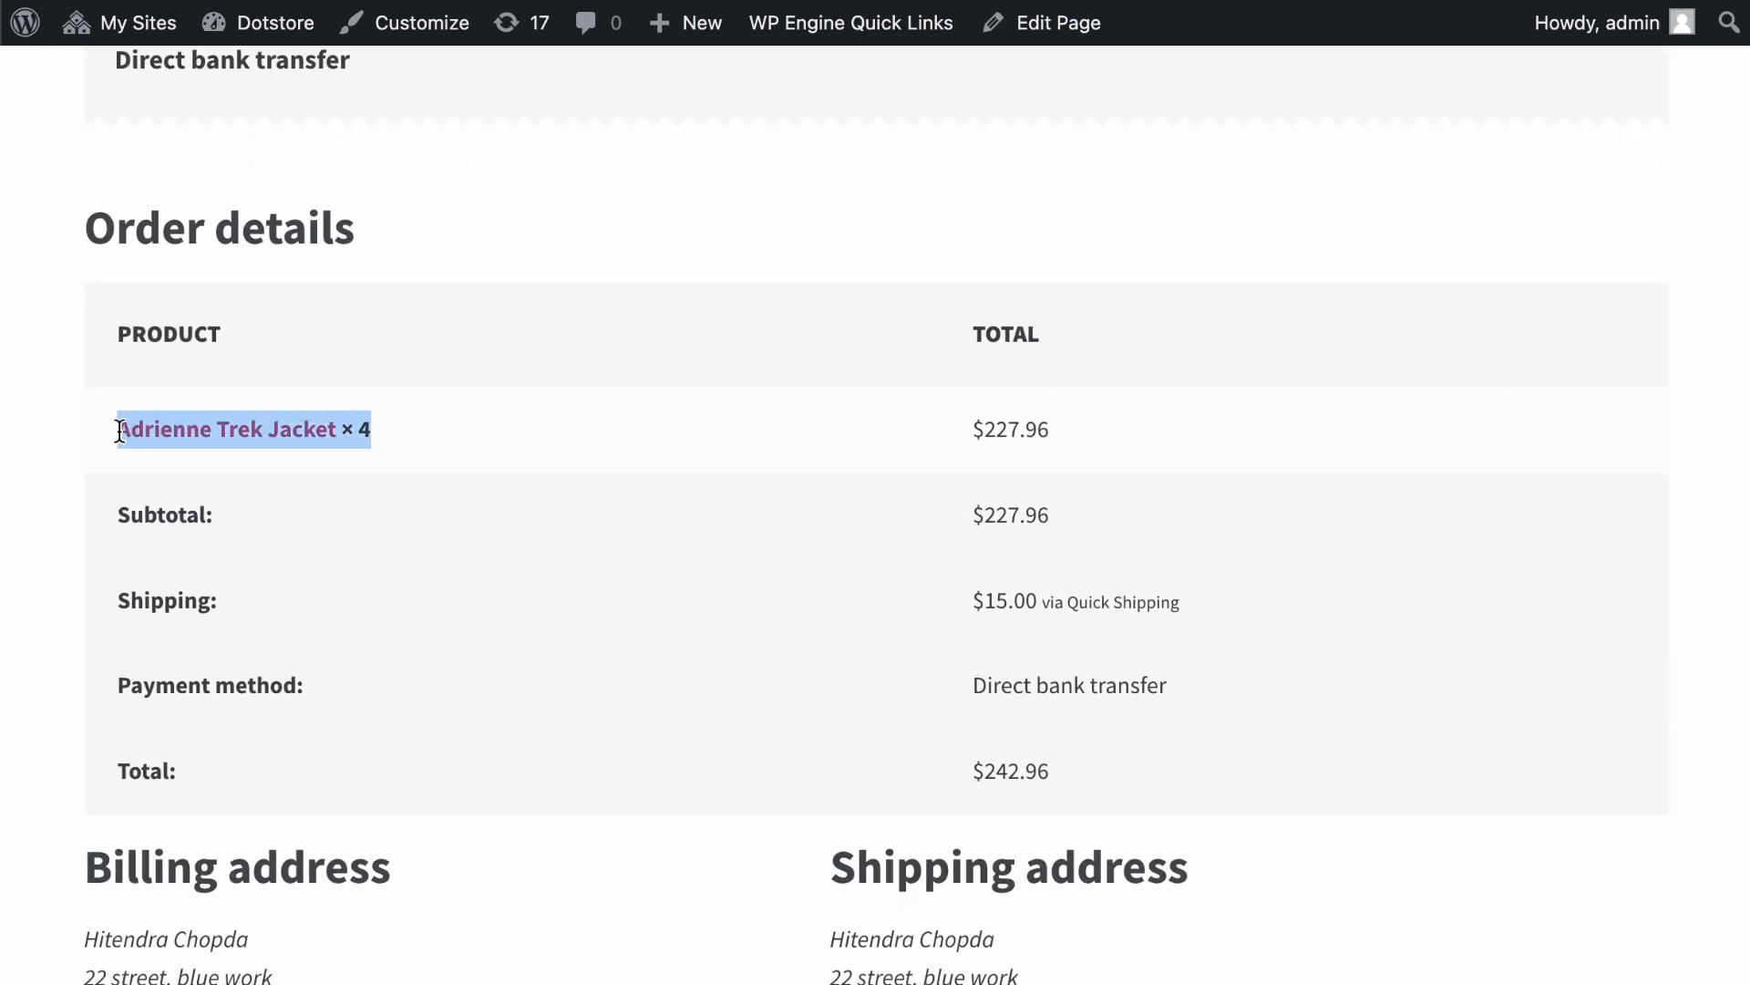
{"action": "left_click", "coordinate": [826, 429]}
{"action": "scroll", "coordinate": [827, 422], "scroll_direction": "down", "scroll_amount": 2}
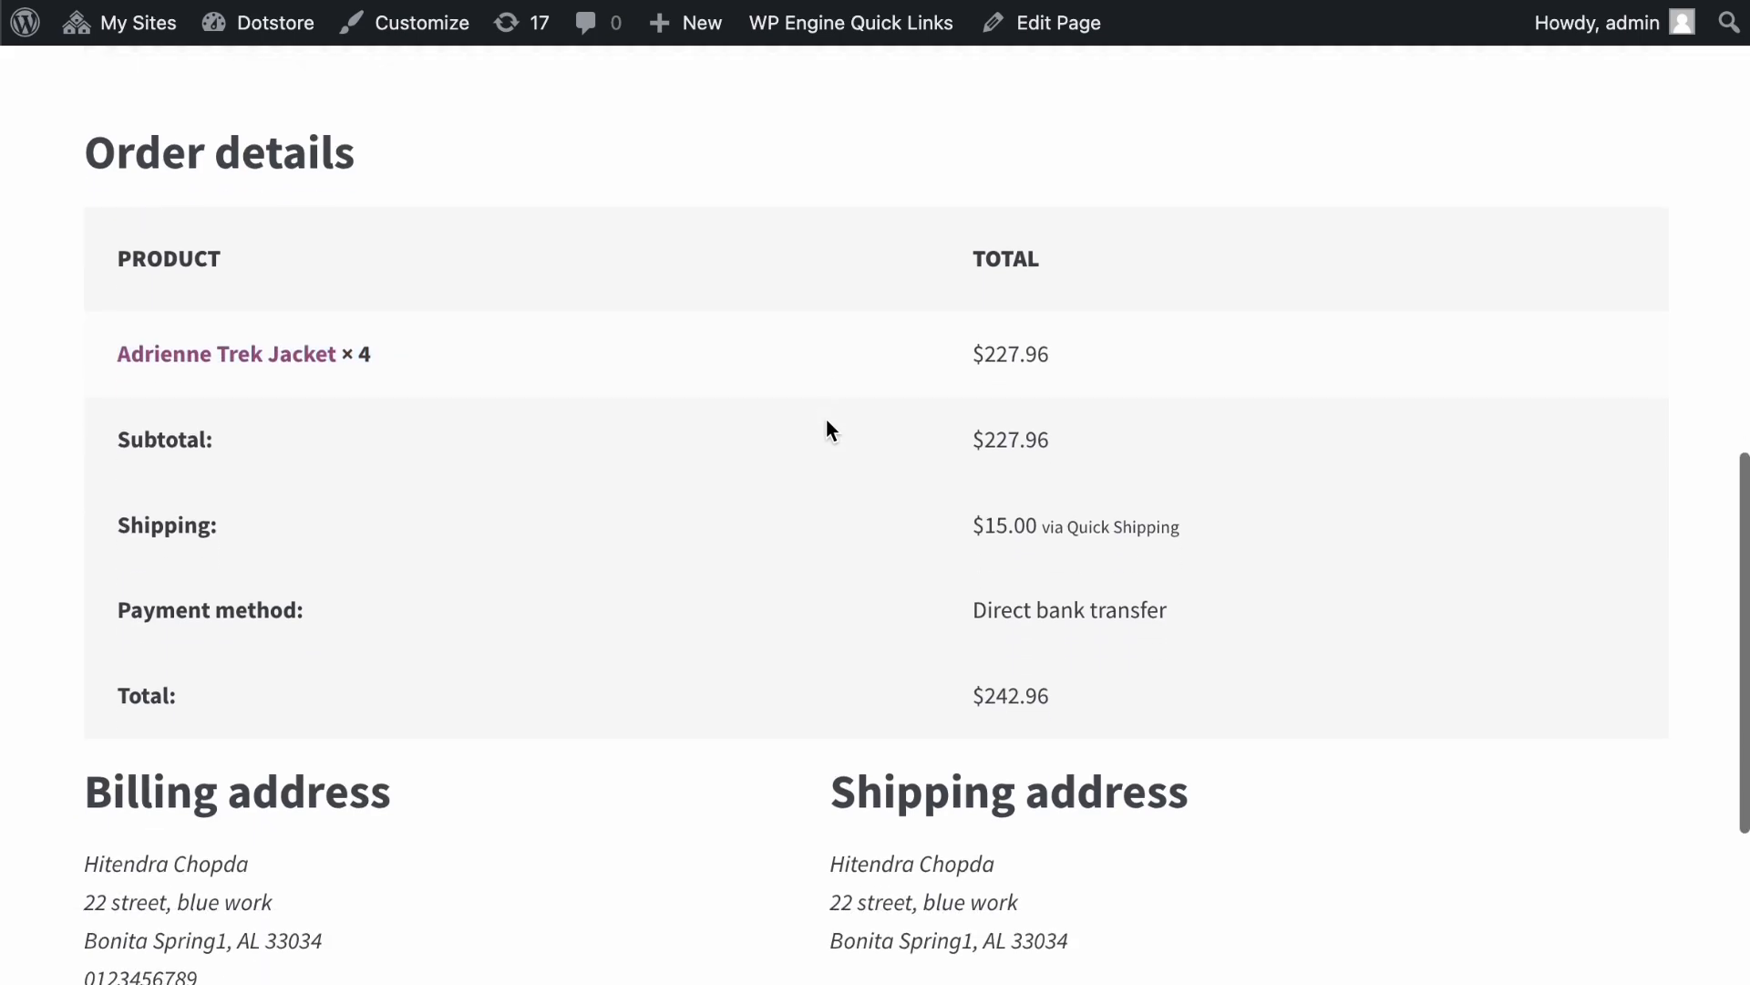